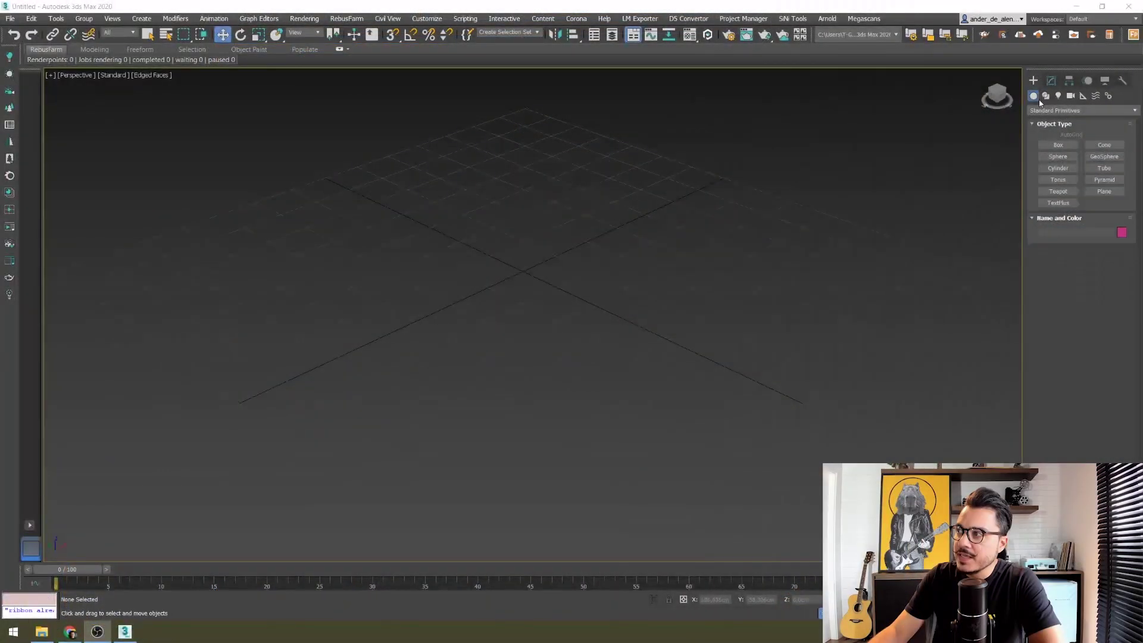
# Switch the Create panel from standard primitives to the spline shape types
pyautogui.click(1046, 96)
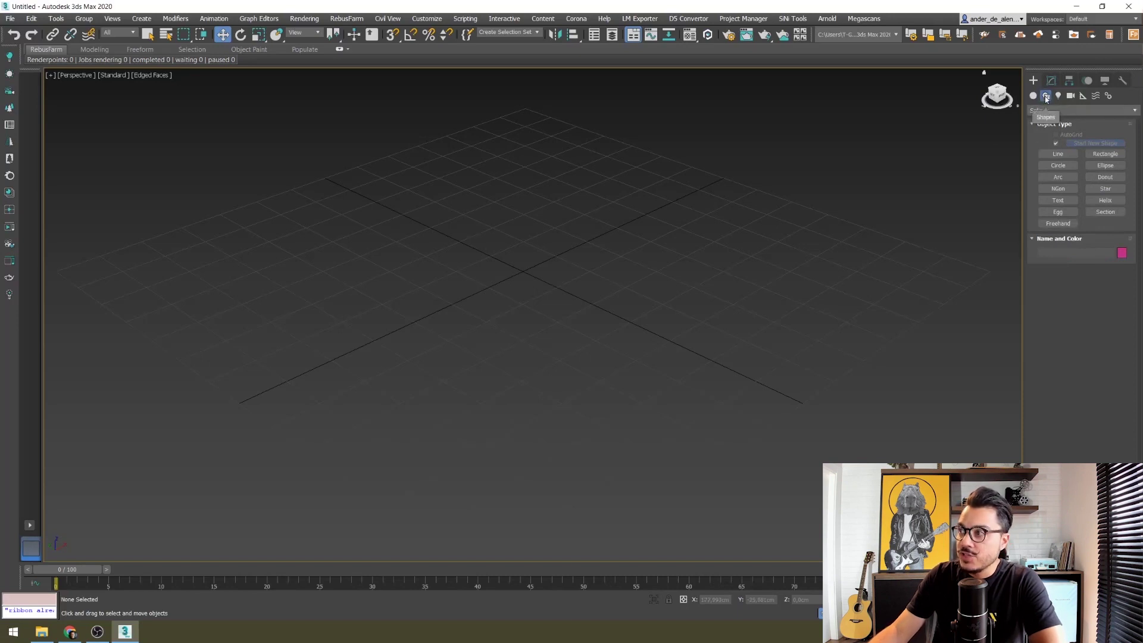
# Draw Circle001 centred on the grid origin with a radius of about 21.7 cm
pyautogui.click(1073, 109)
pyautogui.click(1043, 122)
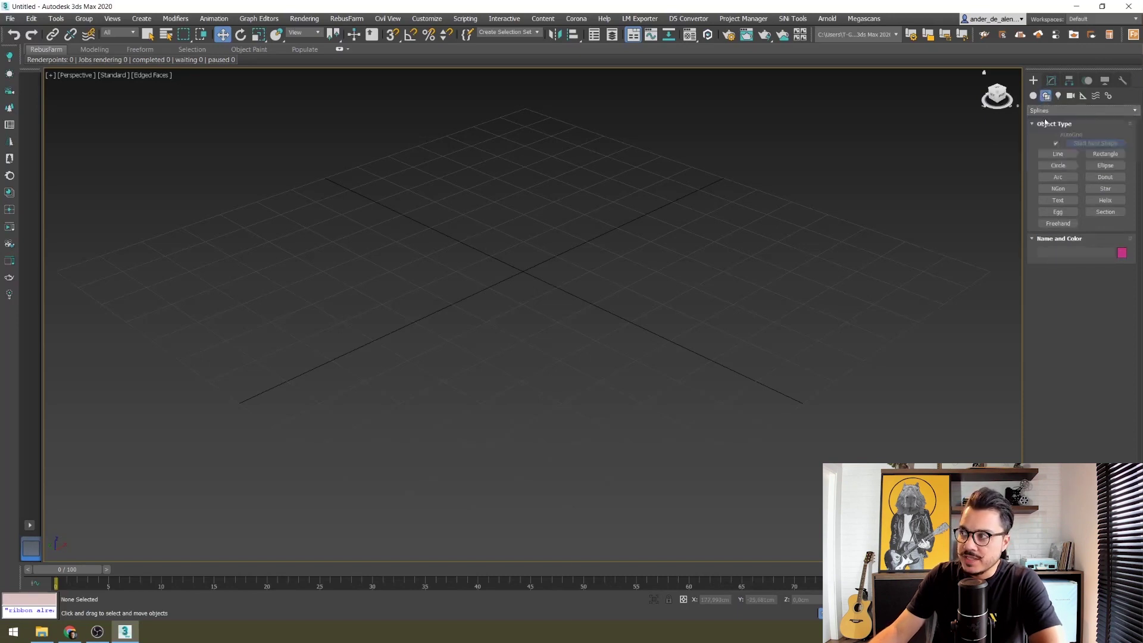
pyautogui.click(1060, 155)
pyautogui.click(1058, 165)
pyautogui.moveTo(527, 272); pyautogui.dragTo(594, 314)
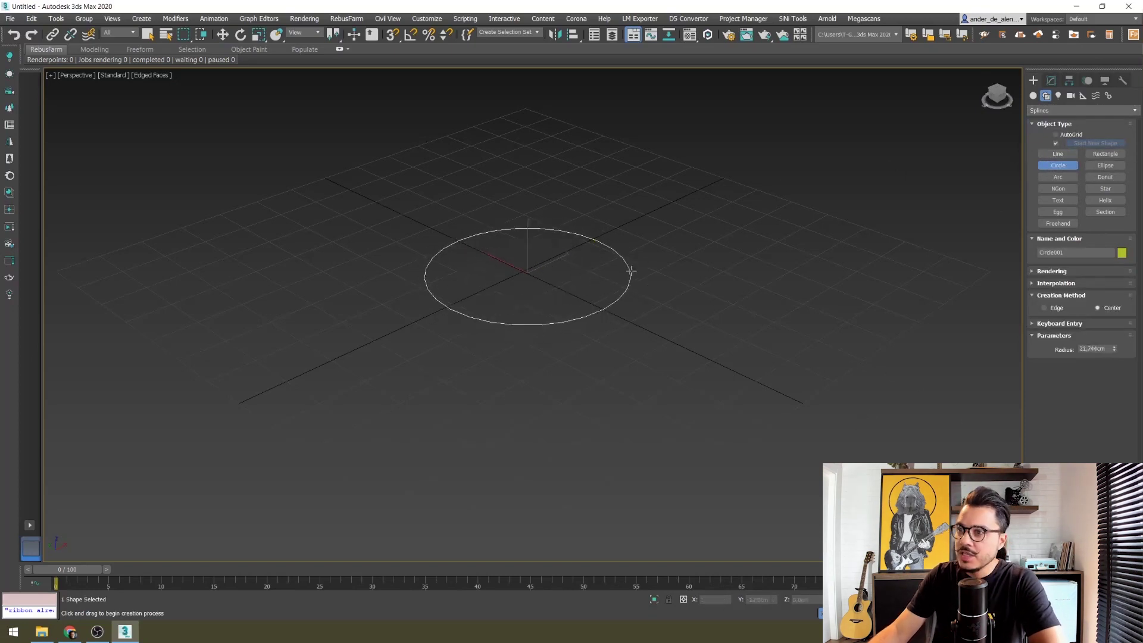
pyautogui.click(1052, 82)
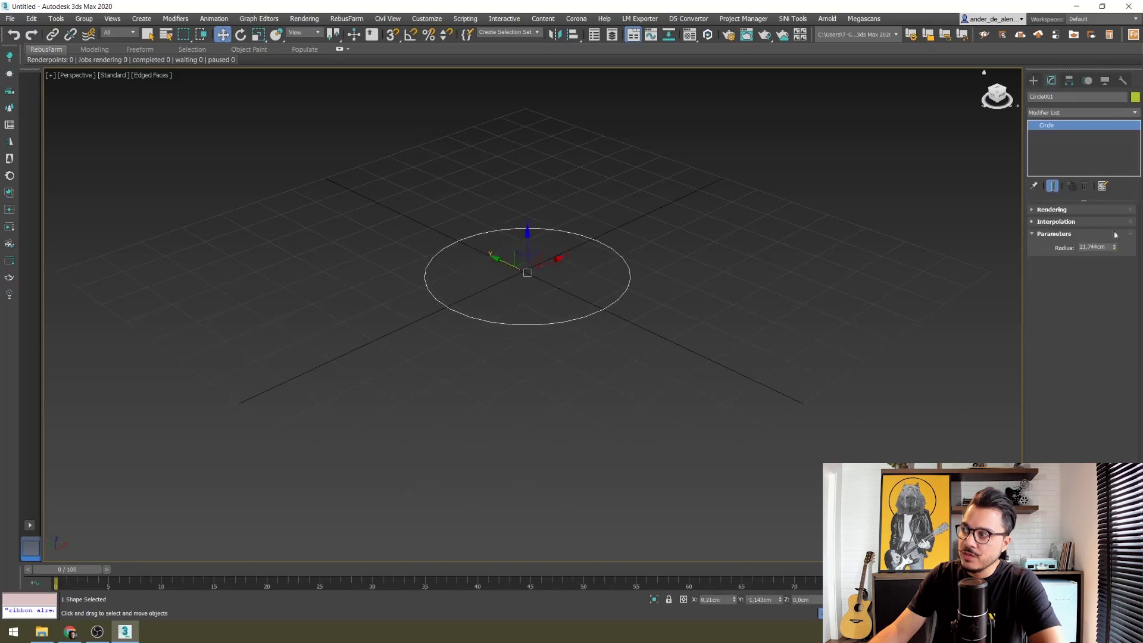
# Set Circle001's radius to 20 cm and expand its Interpolation settings
pyautogui.write('20')
pyautogui.press('Return')
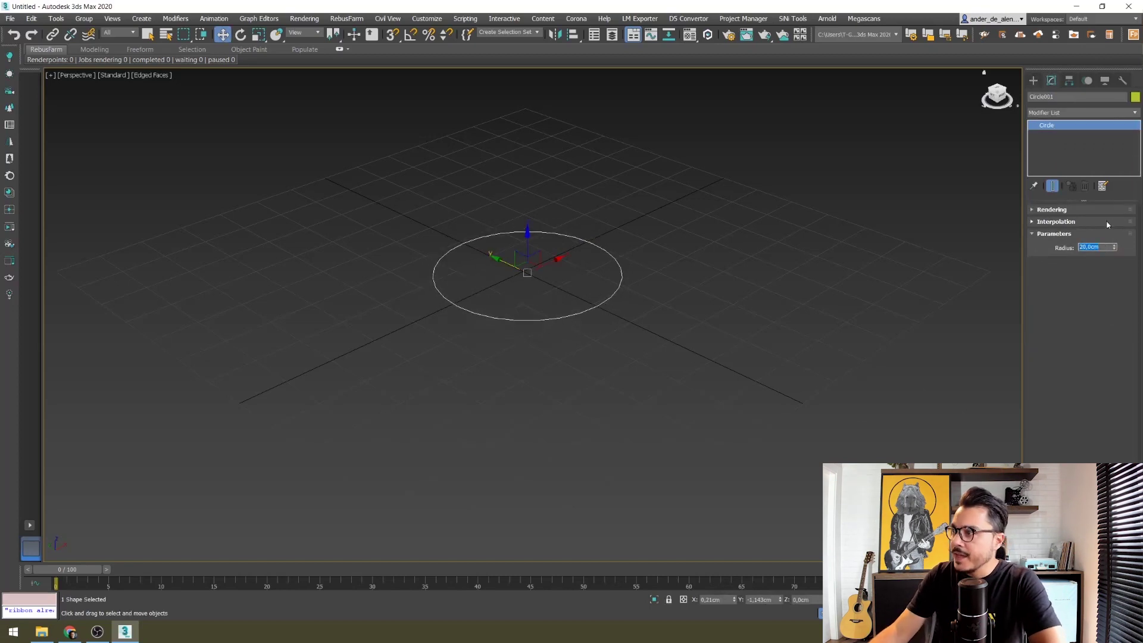
pyautogui.click(1071, 221)
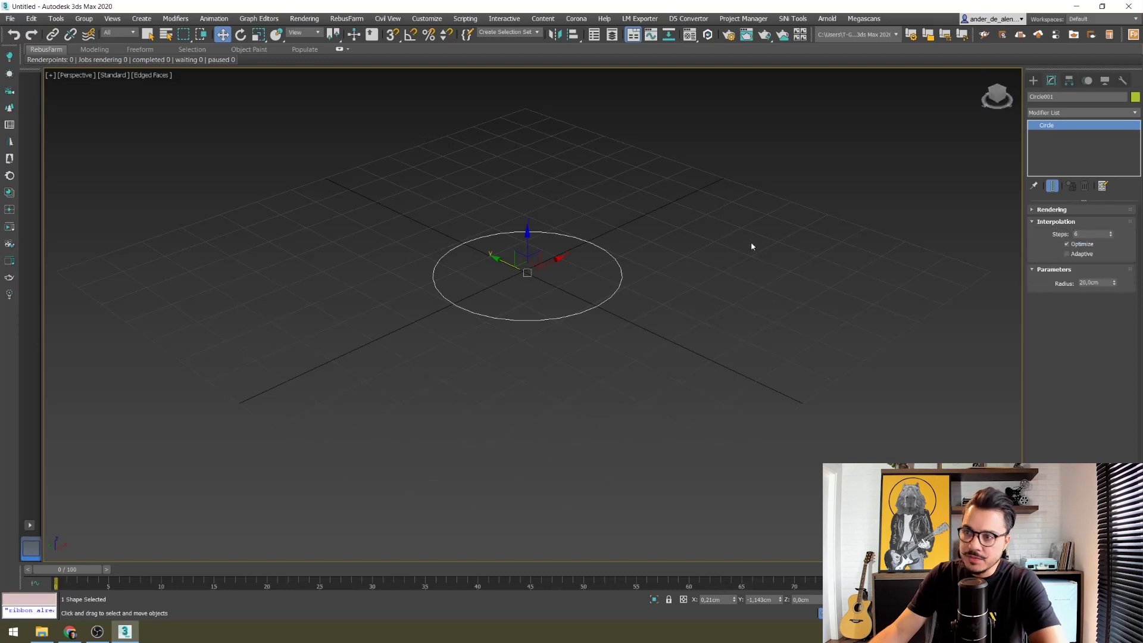
pyautogui.scroll(3, 616, 312)
pyautogui.scroll(5, 599, 300)
pyautogui.scroll(-2, 631, 363)
pyautogui.scroll(-4, 692, 348)
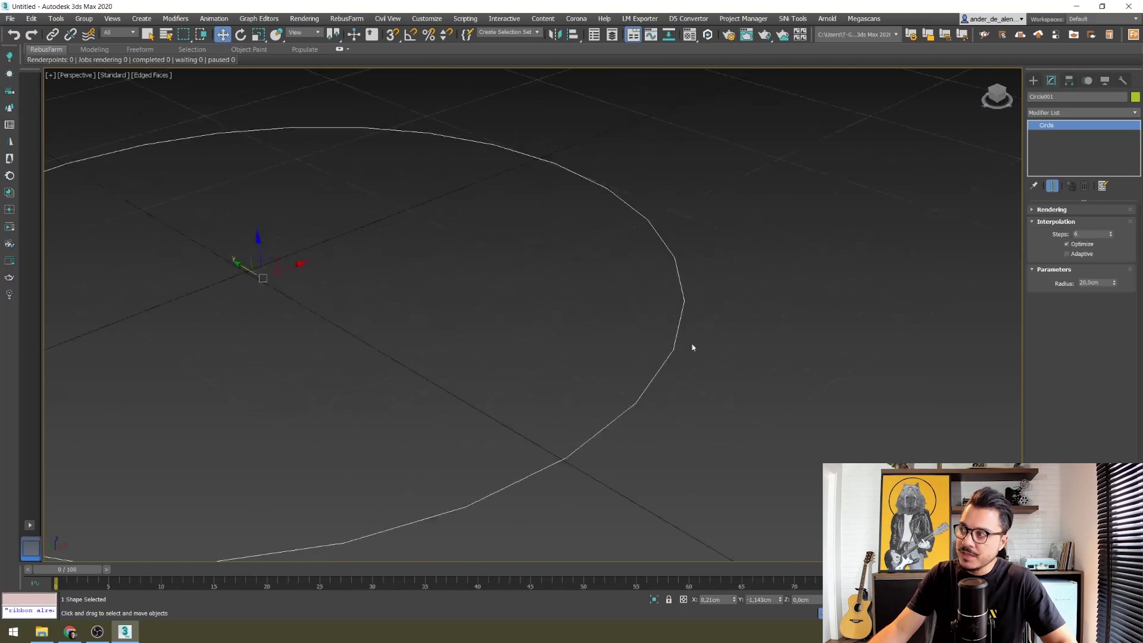
# Try manual interpolation steps of 20 and 6, then settle on Adaptive interpolation for the circle
pyautogui.click(1083, 254)
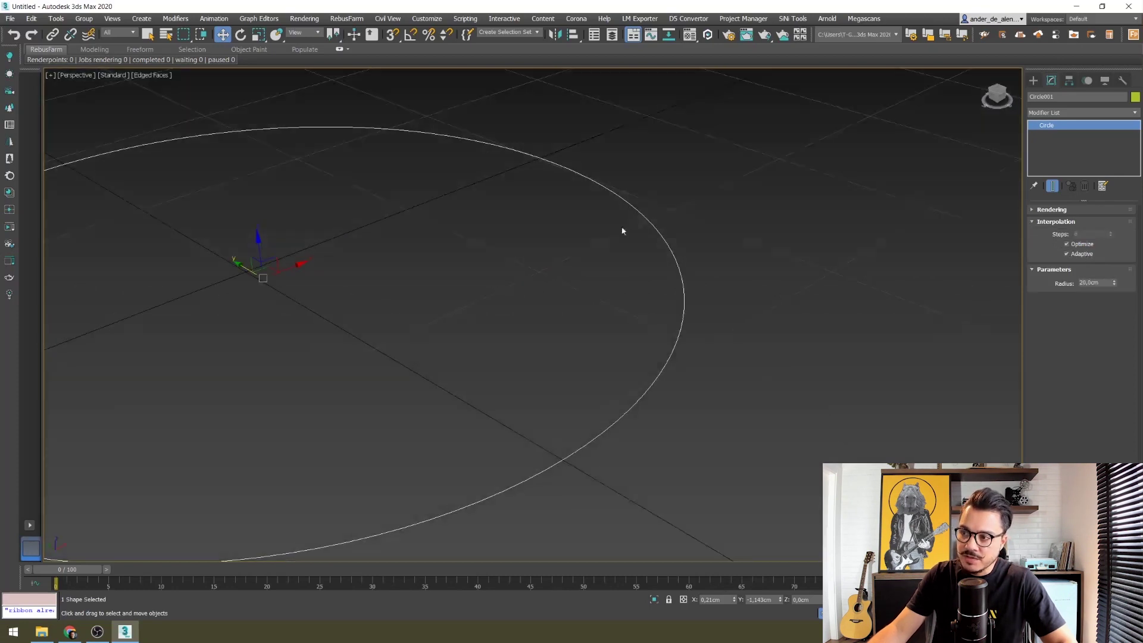
pyautogui.scroll(-3, 655, 367)
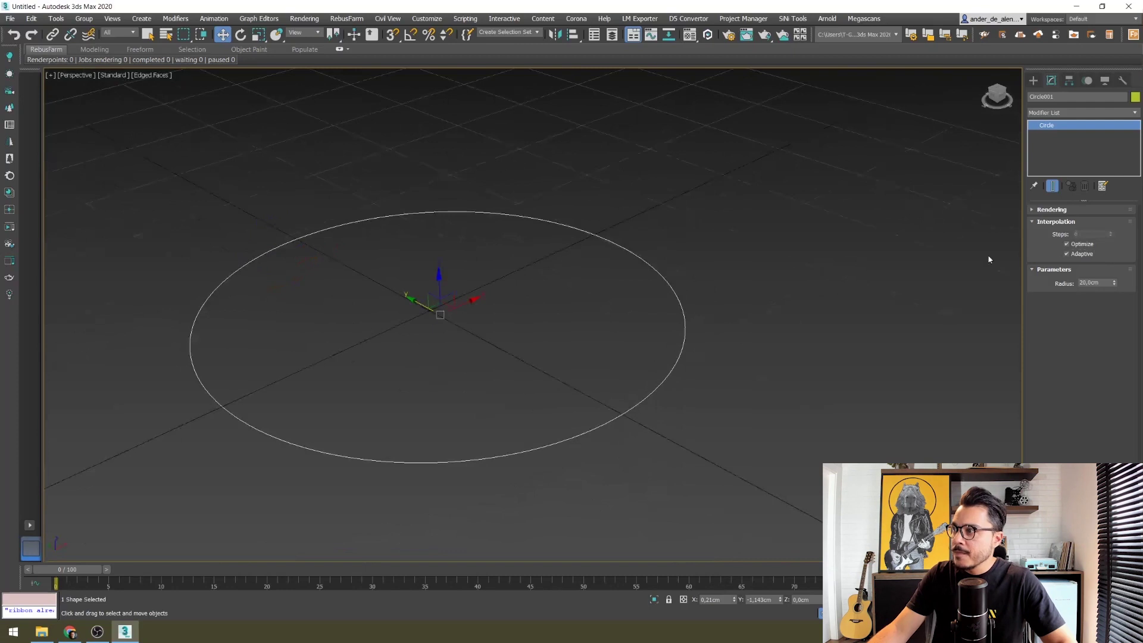
pyautogui.click(1083, 254)
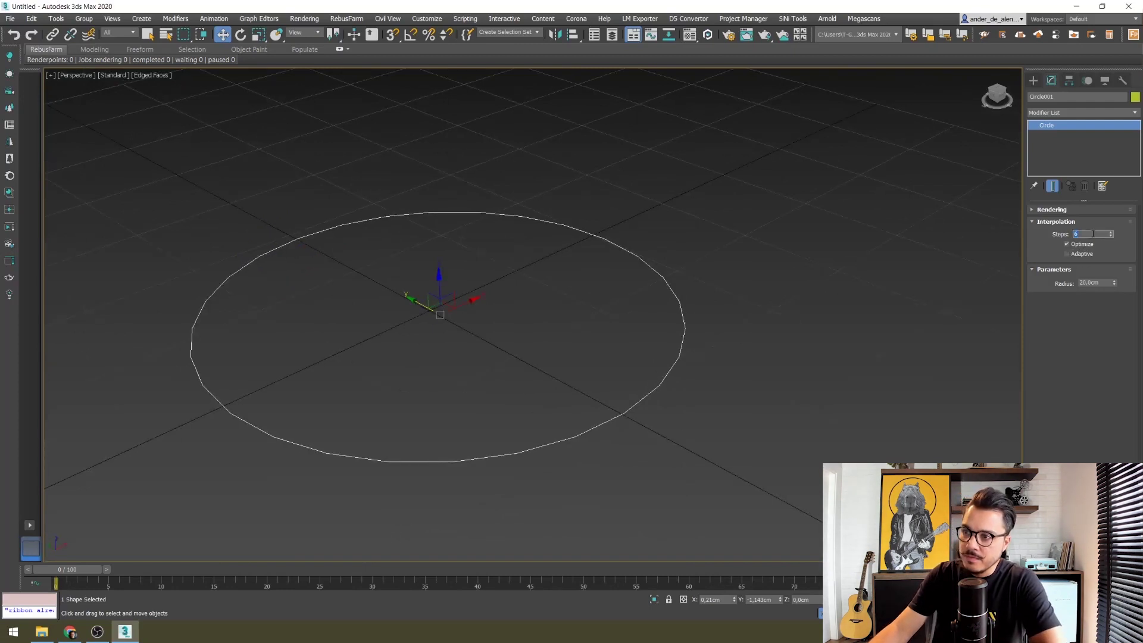
pyautogui.write('12')
pyautogui.press('Return')
pyautogui.write('0')
pyautogui.press('Return')
pyautogui.write('6')
pyautogui.press('Return')
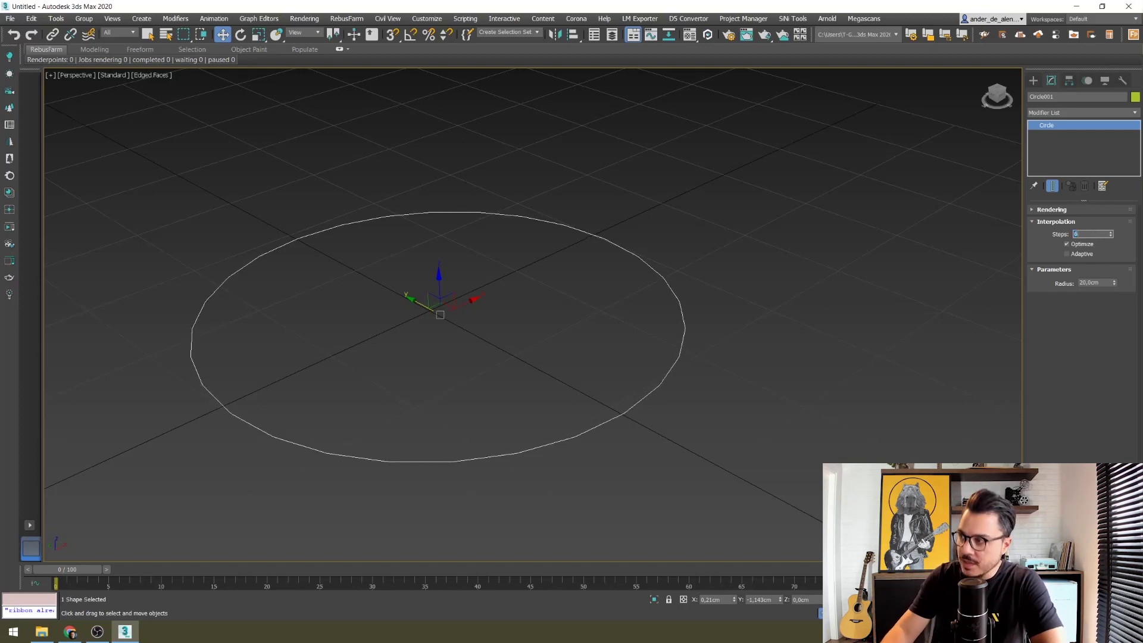
pyautogui.click(1084, 256)
pyautogui.moveTo(805, 328); pyautogui.dragTo(764, 350, button='middle')
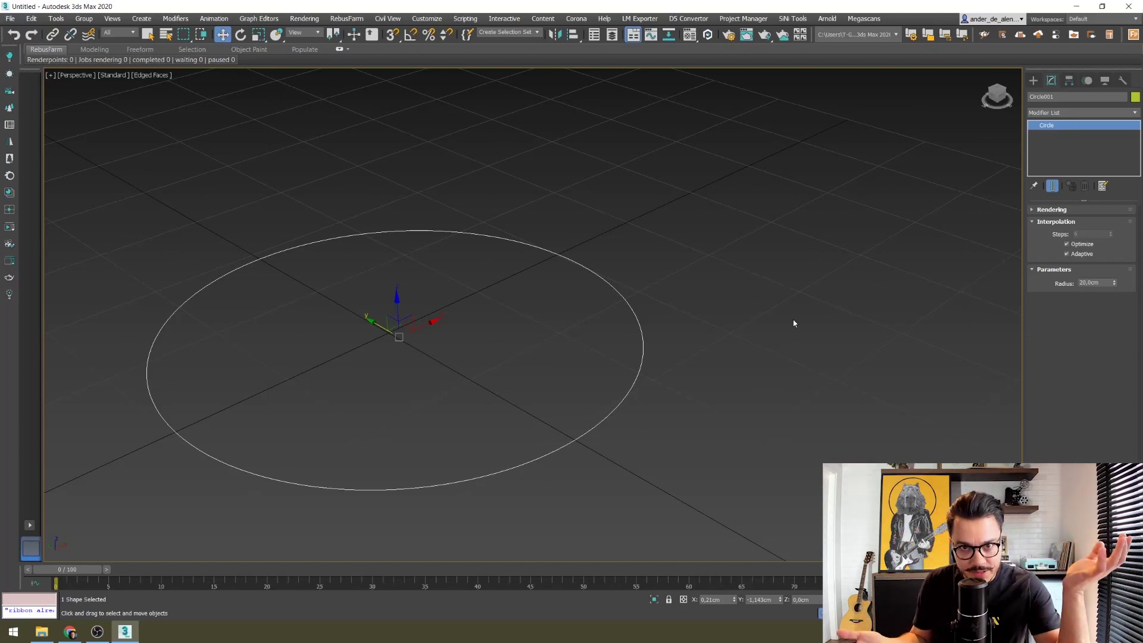
pyautogui.moveTo(612, 282)
pyautogui.mouseDown(button='middle')
pyautogui.moveTo(681, 269)
pyautogui.moveTo(661, 305)
pyautogui.mouseUp(button='middle')
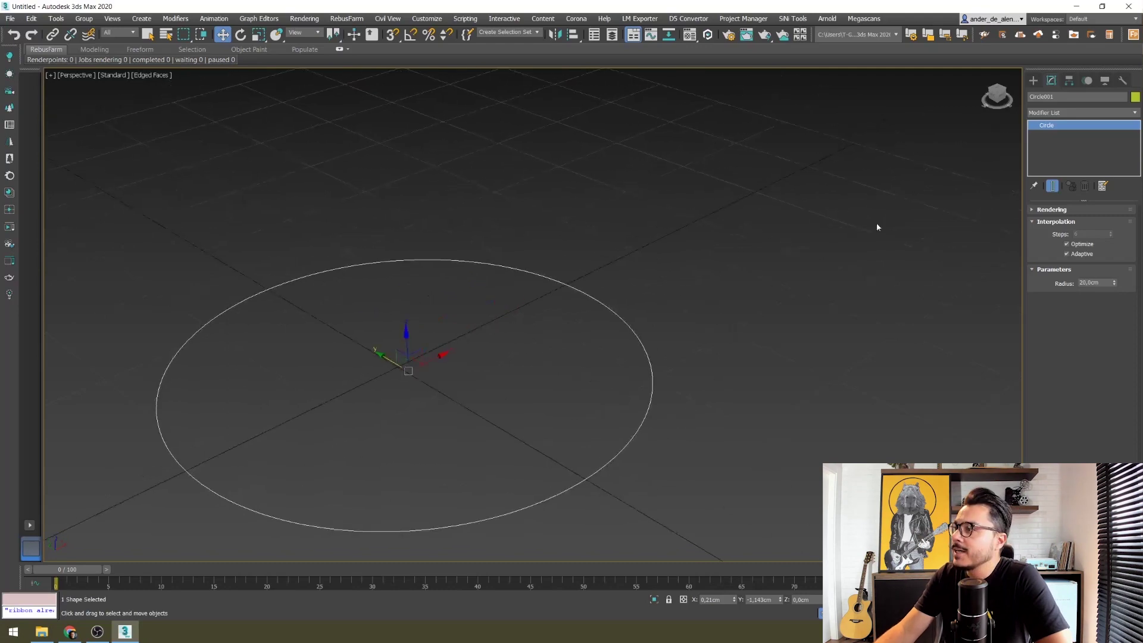
# Start a line spline beside the circle with five sharp zigzag corner points
pyautogui.click(1034, 81)
pyautogui.click(1063, 157)
pyautogui.scroll(-5, 634, 327)
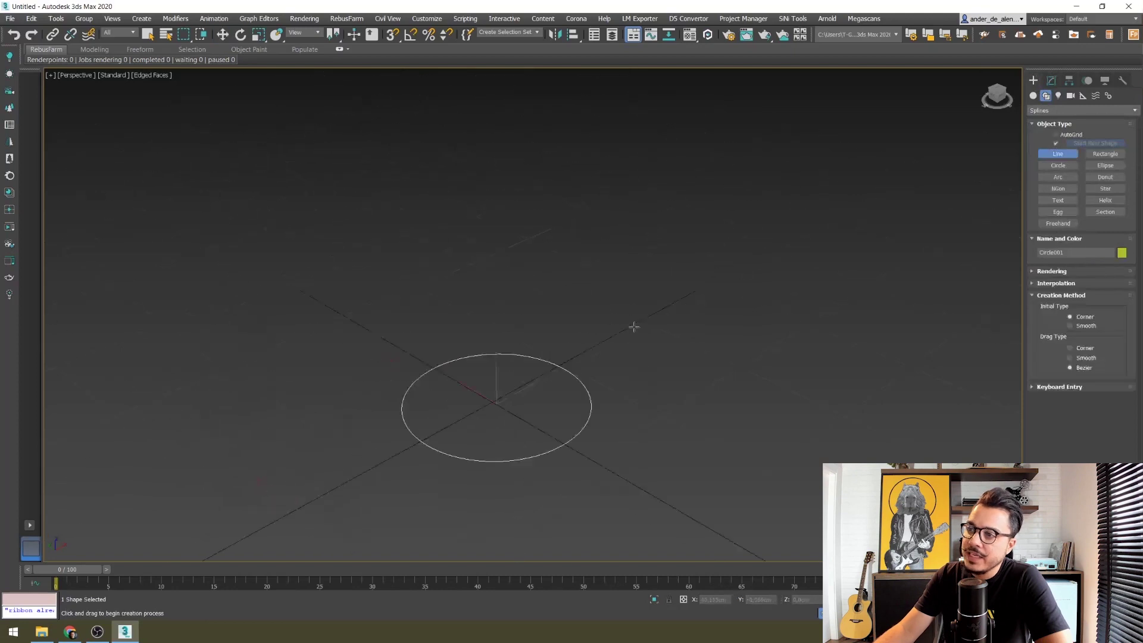
pyautogui.click(352, 320)
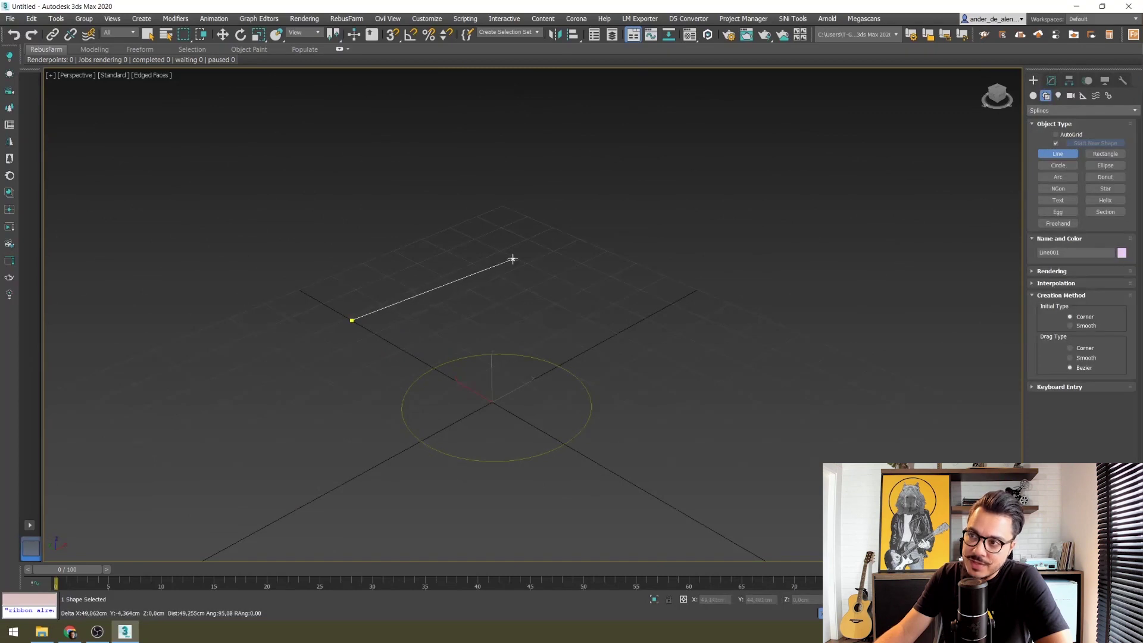
pyautogui.click(508, 264)
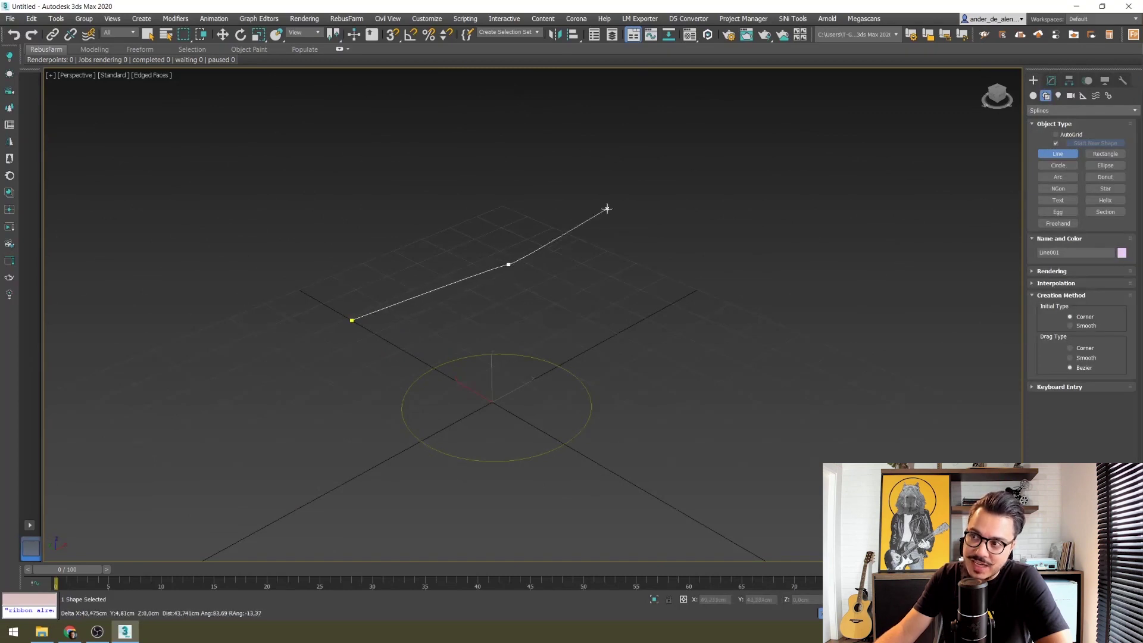
pyautogui.click(597, 320)
pyautogui.click(686, 250)
pyautogui.click(709, 362)
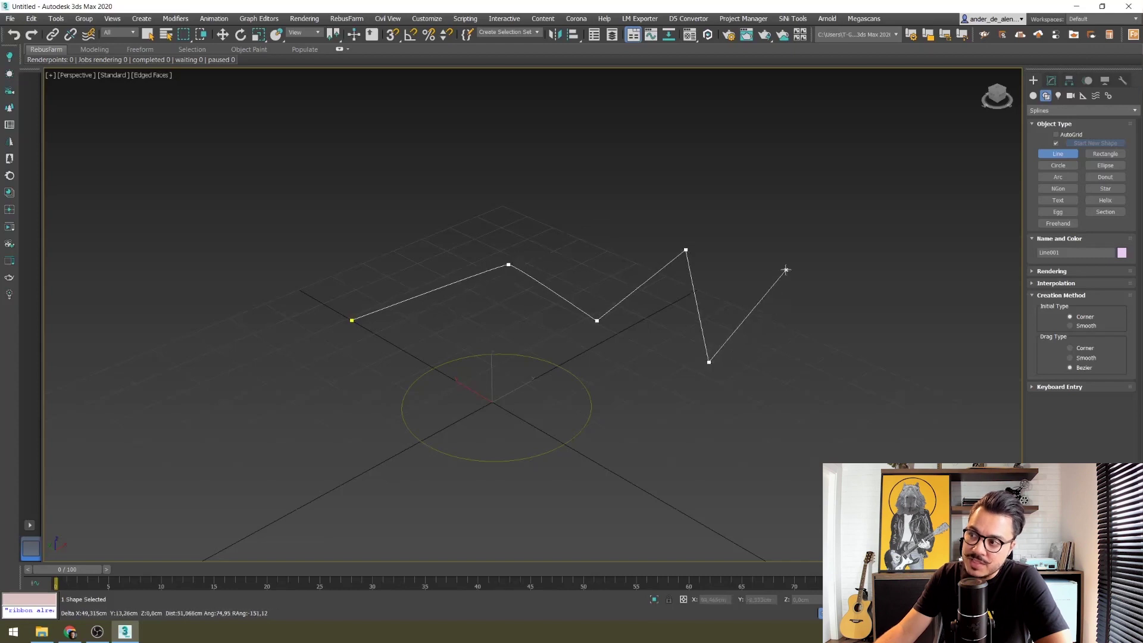
# Continue the line with four curved Bezier points and a final point, then finish it
pyautogui.moveTo(786, 270)
pyautogui.mouseDown()
pyautogui.moveTo(840, 227)
pyautogui.moveTo(841, 267)
pyautogui.mouseUp()
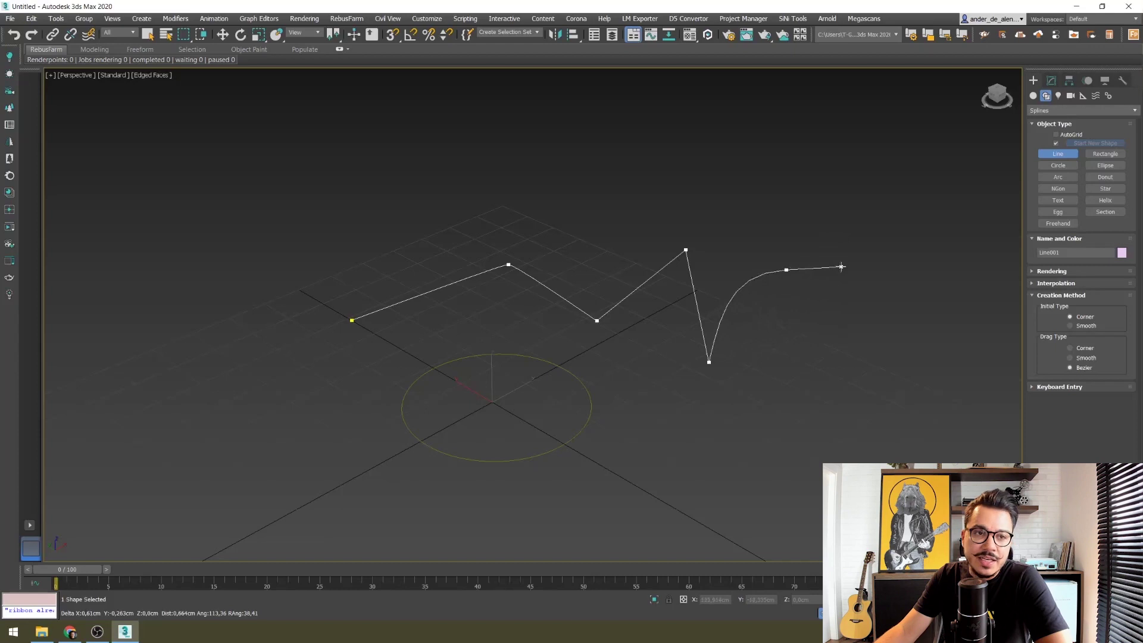
pyautogui.moveTo(833, 360); pyautogui.dragTo(792, 370)
pyautogui.moveTo(698, 413); pyautogui.dragTo(661, 438)
pyautogui.moveTo(717, 515); pyautogui.dragTo(755, 523)
pyautogui.click(883, 357)
pyautogui.rightClick(929, 327)
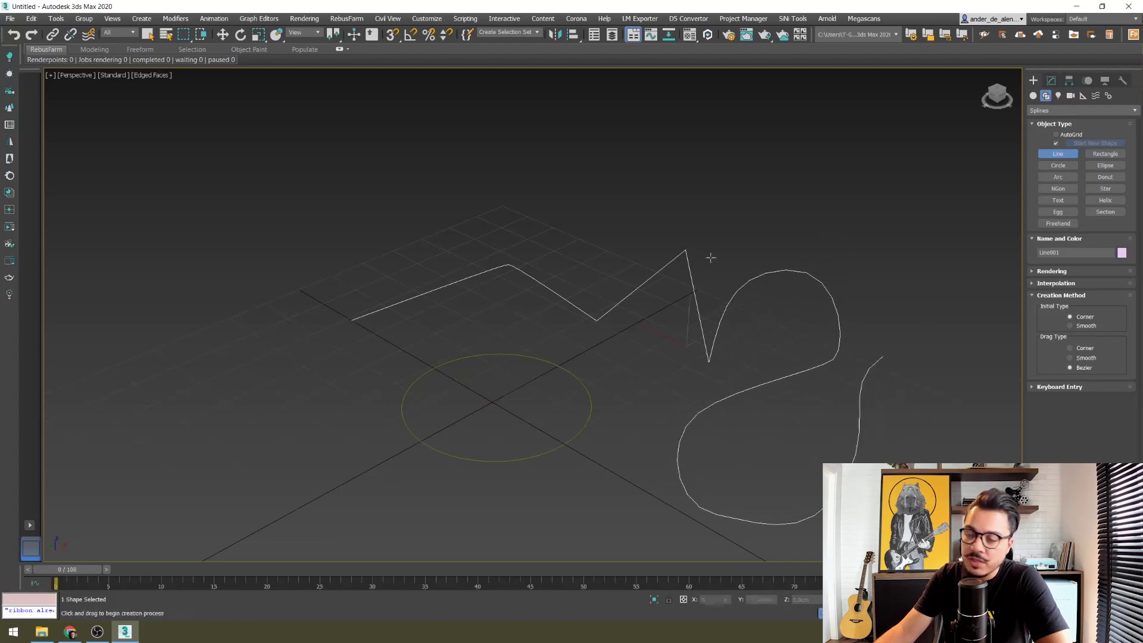
pyautogui.moveTo(786, 336); pyautogui.dragTo(645, 220, button='middle')
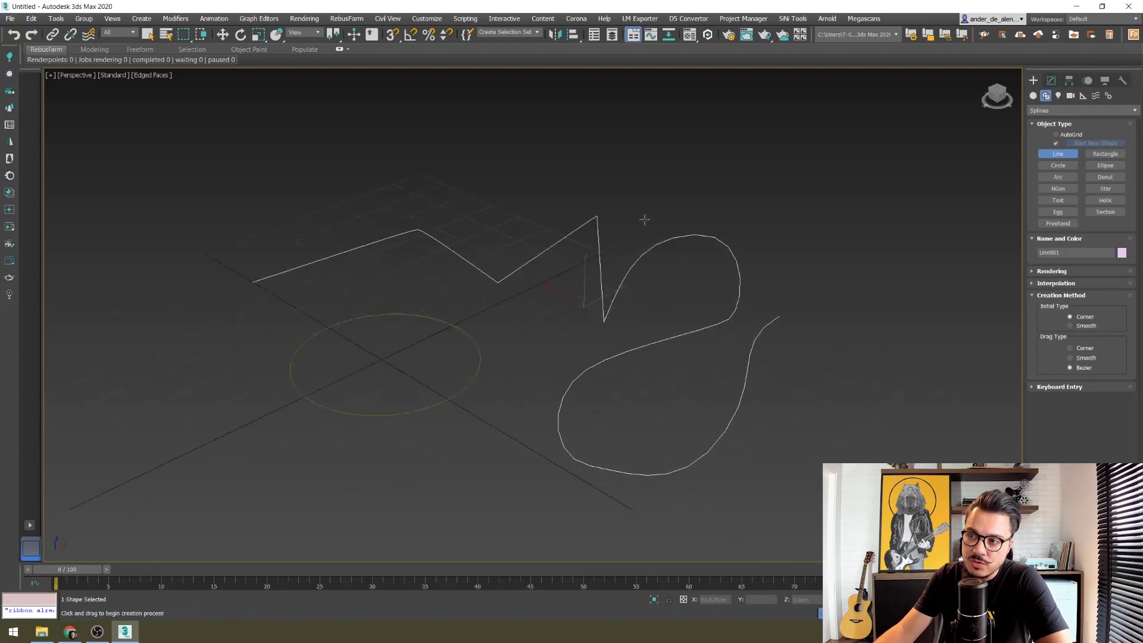
# Delete the zigzag line and switch to a Top view centred on the circle
pyautogui.press('Delete')
pyautogui.press('t')
pyautogui.scroll(5, 531, 307)
pyautogui.moveTo(661, 329); pyautogui.dragTo(498, 374, button='middle')
pyautogui.scroll(-5, 498, 373)
pyautogui.moveTo(520, 337)
pyautogui.mouseDown(button='middle')
pyautogui.moveTo(605, 217)
pyautogui.moveTo(592, 309)
pyautogui.mouseUp(button='middle')
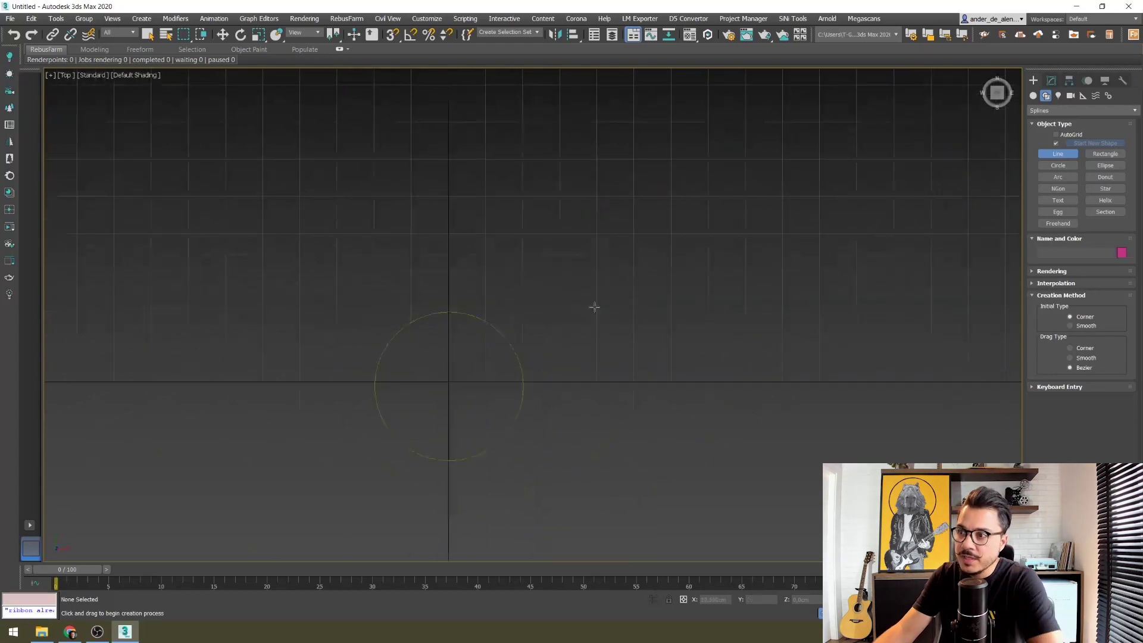
# Draw a new curving Bezier line from above the circle down past its right side
pyautogui.click(379, 234)
pyautogui.moveTo(487, 260); pyautogui.dragTo(503, 271)
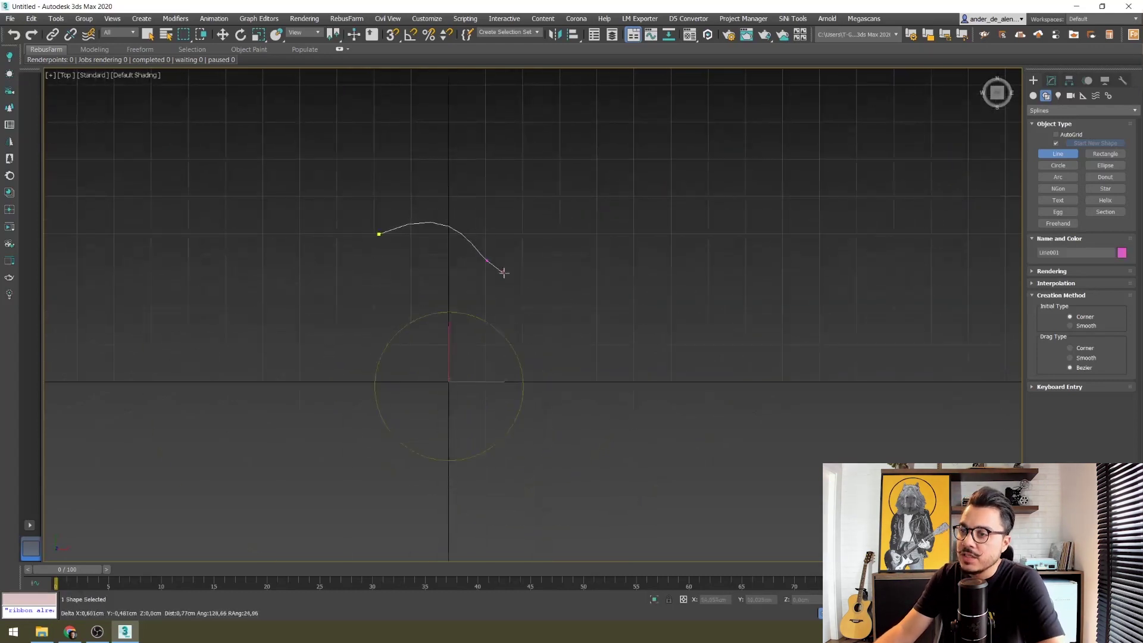
pyautogui.moveTo(613, 245); pyautogui.dragTo(662, 252)
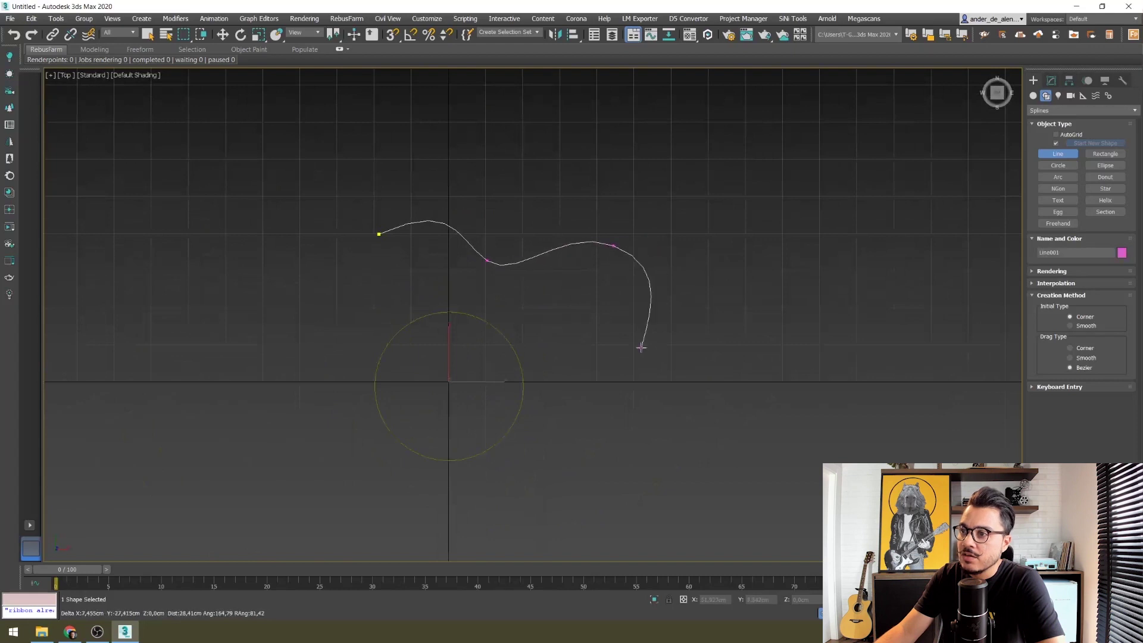
pyautogui.moveTo(568, 395); pyautogui.dragTo(570, 420)
pyautogui.moveTo(598, 506); pyautogui.dragTo(582, 516)
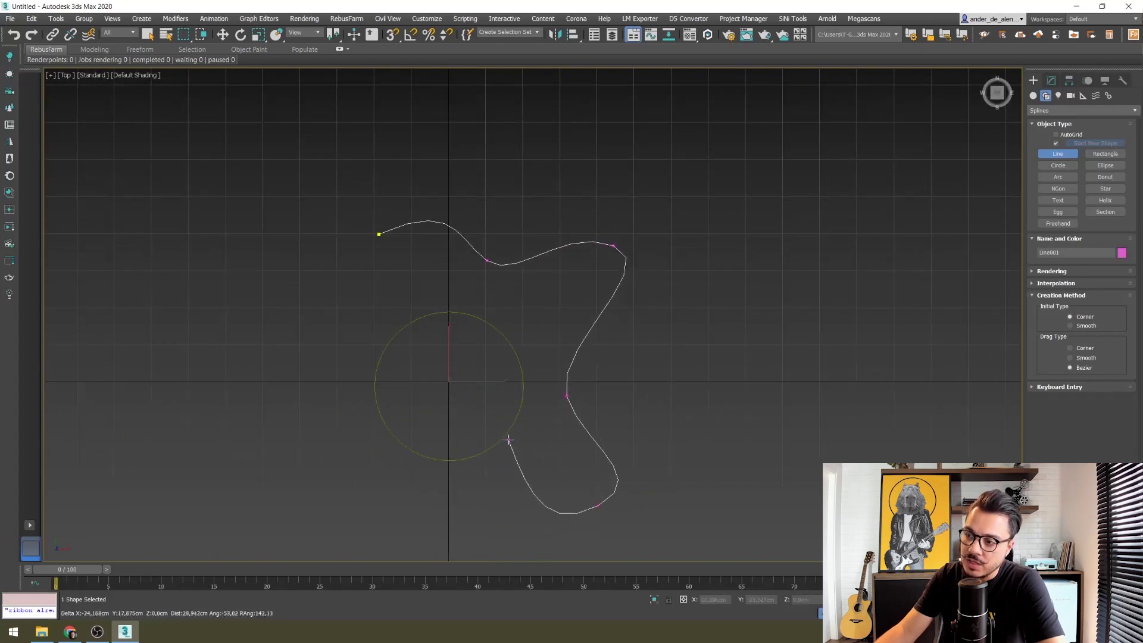
pyautogui.rightClick(518, 450)
pyautogui.moveTo(638, 397); pyautogui.dragTo(615, 355, button='middle')
pyautogui.scroll(3, 591, 421)
pyautogui.scroll(3, 602, 424)
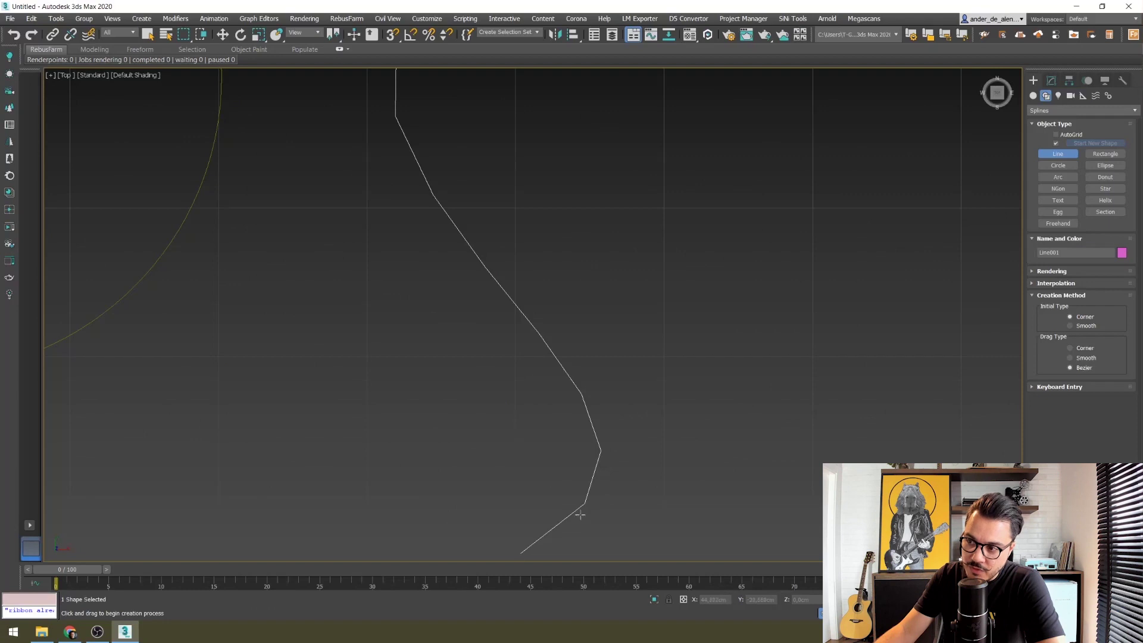
pyautogui.scroll(-2, 598, 411)
pyautogui.scroll(-1, 597, 312)
pyautogui.scroll(-2, 610, 359)
pyautogui.scroll(-2, 616, 349)
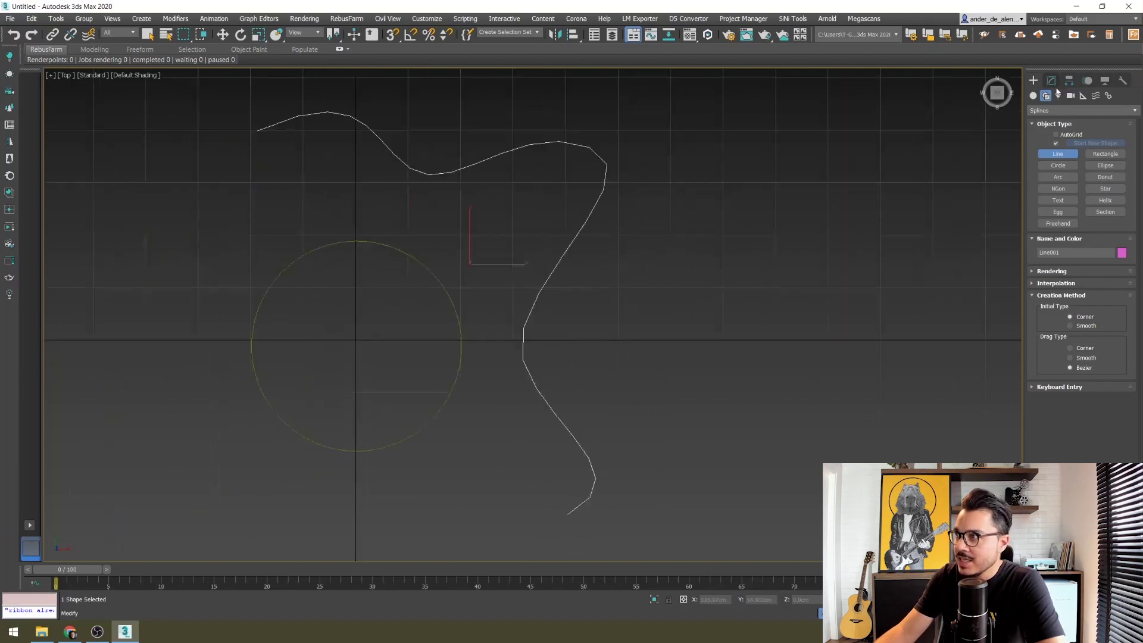
# Set Line001's interpolation to Adaptive in the Modify panel
pyautogui.click(1051, 80)
pyautogui.moveTo(1036, 371); pyautogui.dragTo(1003, 445)
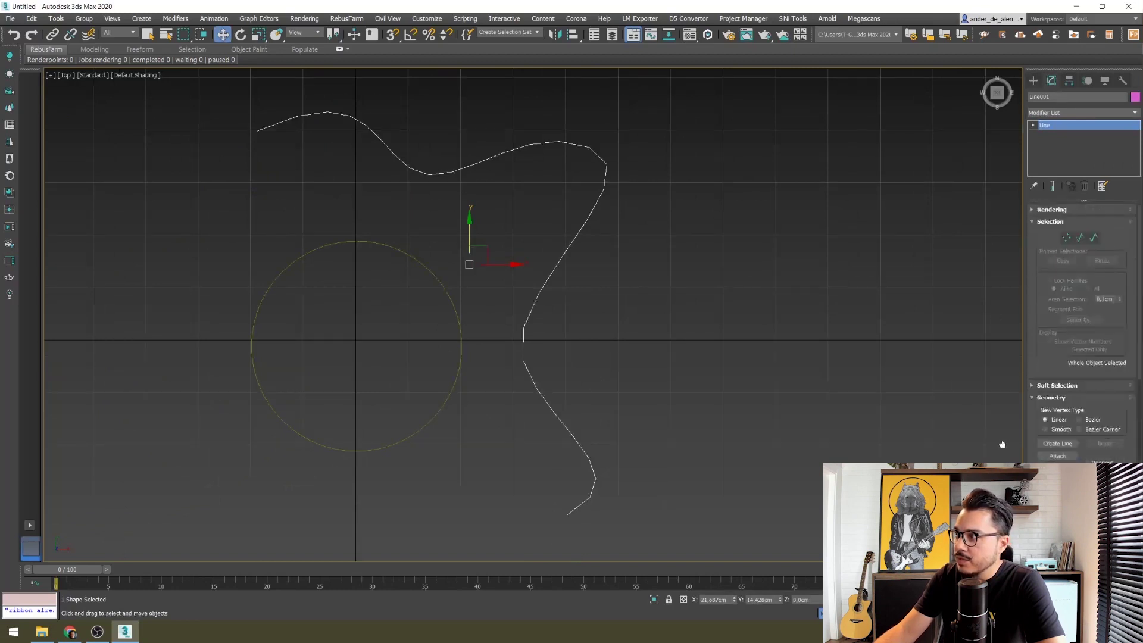
pyautogui.click(1036, 221)
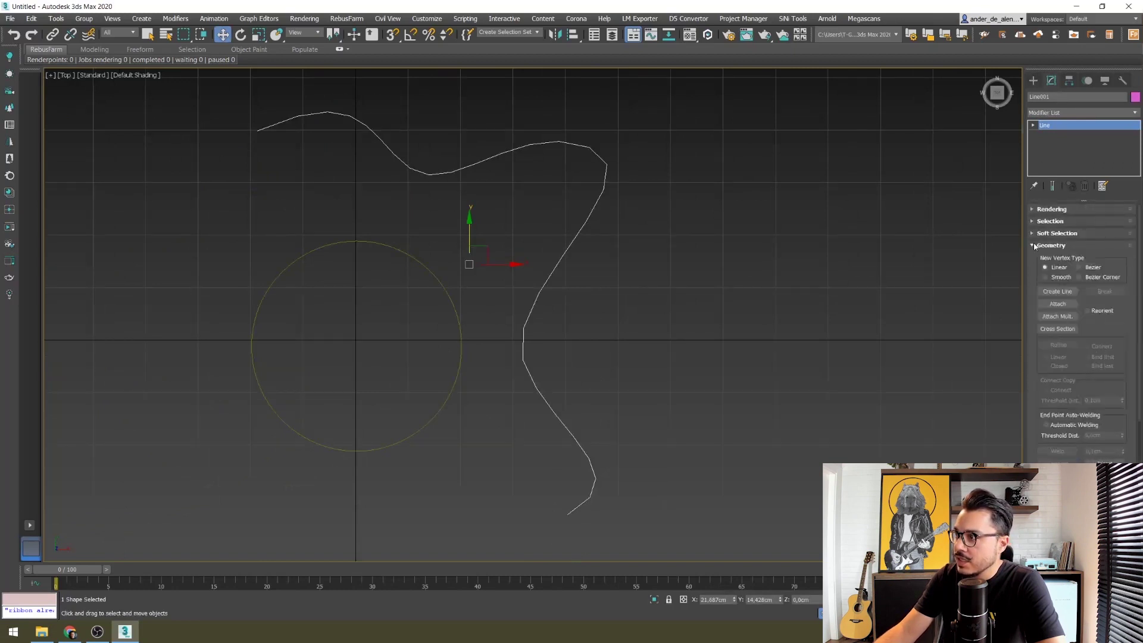
pyautogui.click(1034, 246)
pyautogui.click(1049, 259)
pyautogui.click(1067, 290)
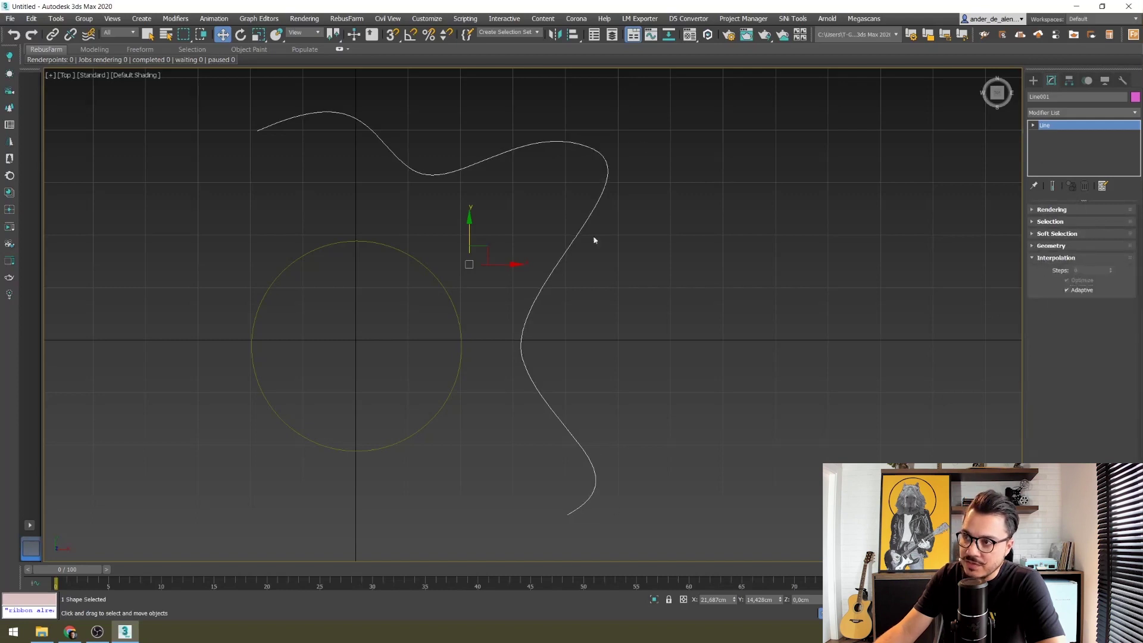
# Frame the spline and circle in the view, then clear the selection
pyautogui.moveTo(479, 264)
pyautogui.mouseDown(button='middle')
pyautogui.moveTo(484, 408)
pyautogui.moveTo(526, 358)
pyautogui.moveTo(585, 329)
pyautogui.mouseUp(button='middle')
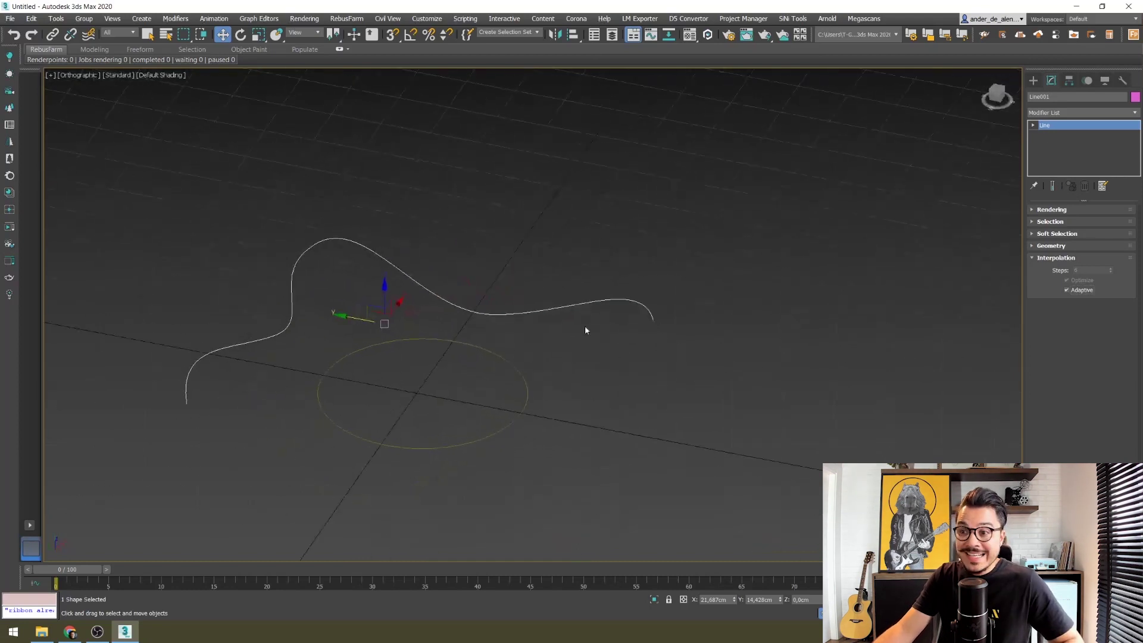
pyautogui.moveTo(264, 369); pyautogui.dragTo(324, 411, button='middle')
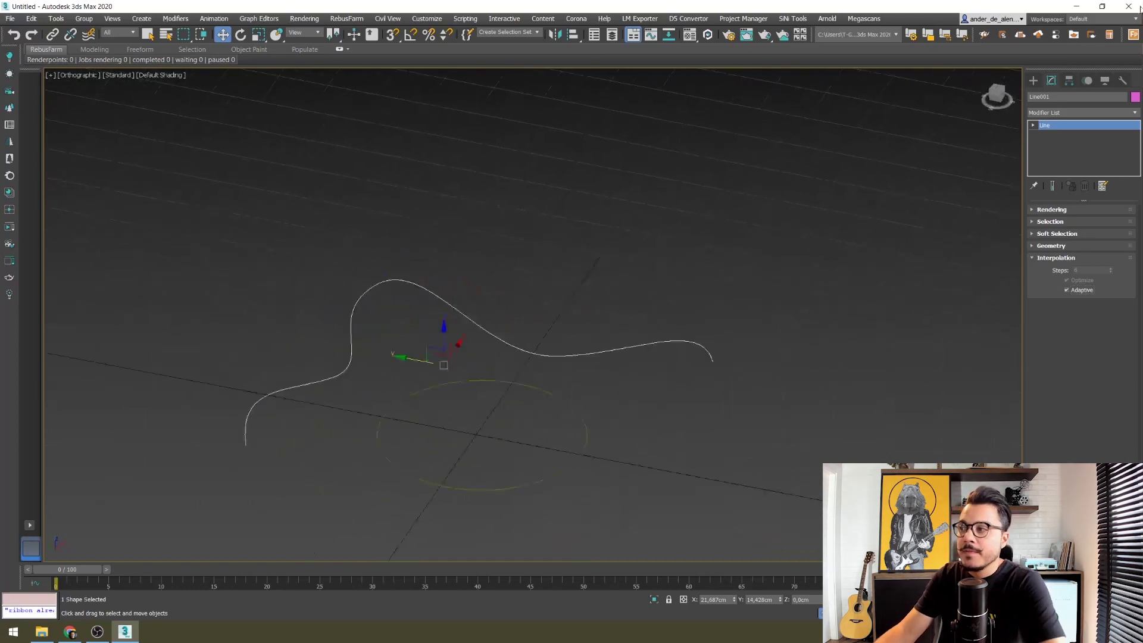
pyautogui.moveTo(762, 326); pyautogui.dragTo(790, 285, button='middle')
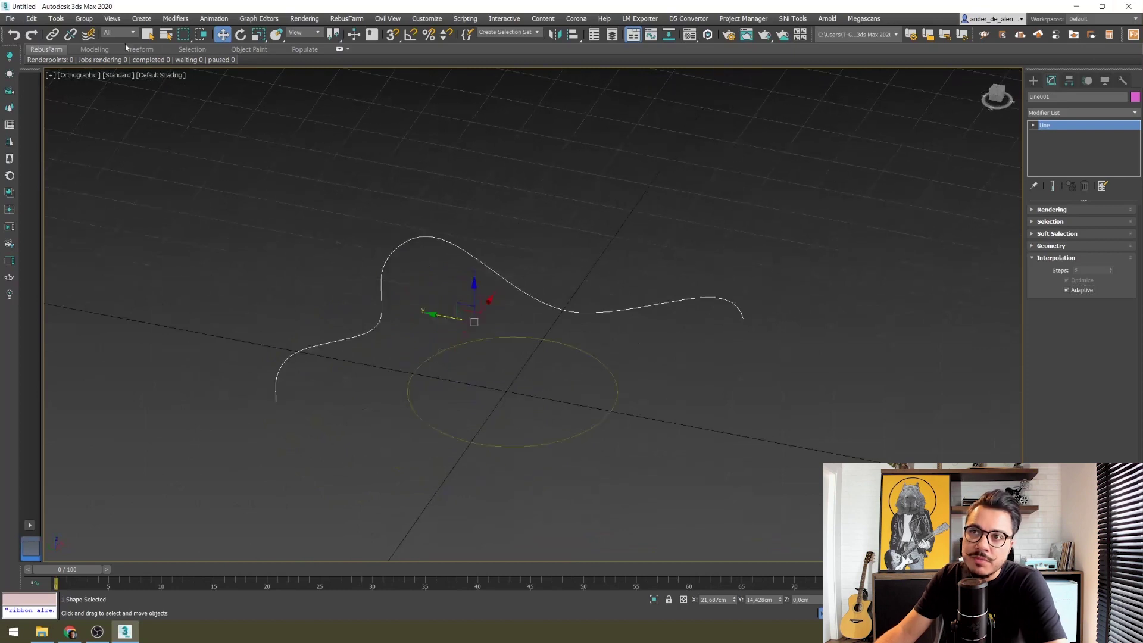
pyautogui.press('q')
pyautogui.click(673, 243)
# Select the wavy spline and enable its rendering in the viewport as a thick tube
pyautogui.scroll(4, 589, 351)
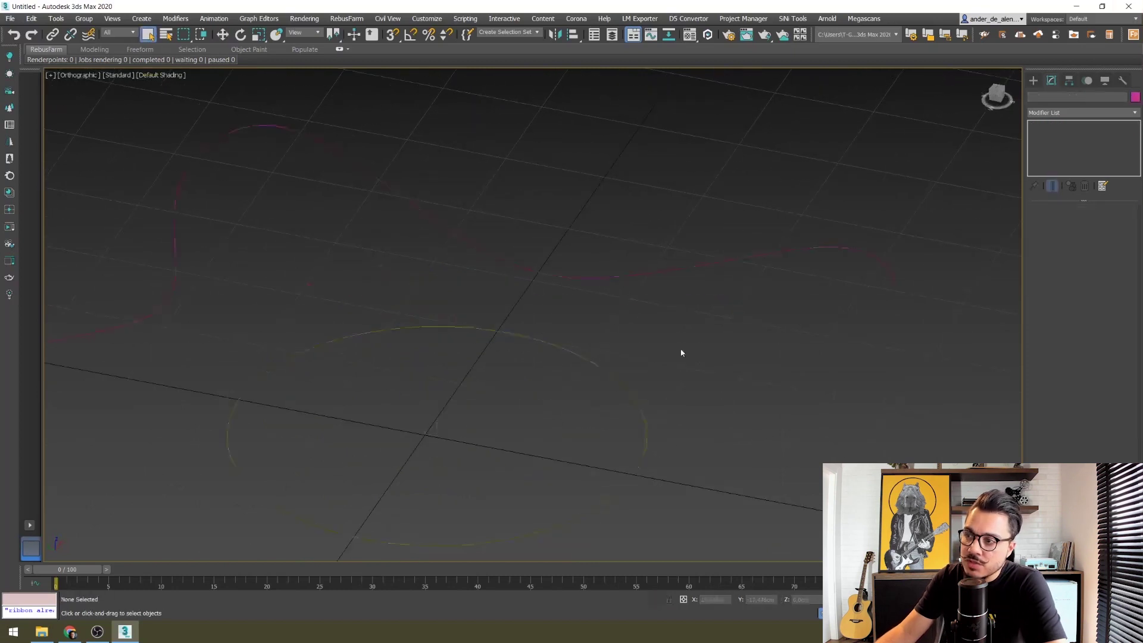
pyautogui.moveTo(694, 235); pyautogui.dragTo(638, 324)
pyautogui.moveTo(798, 255); pyautogui.dragTo(655, 338, button='middle')
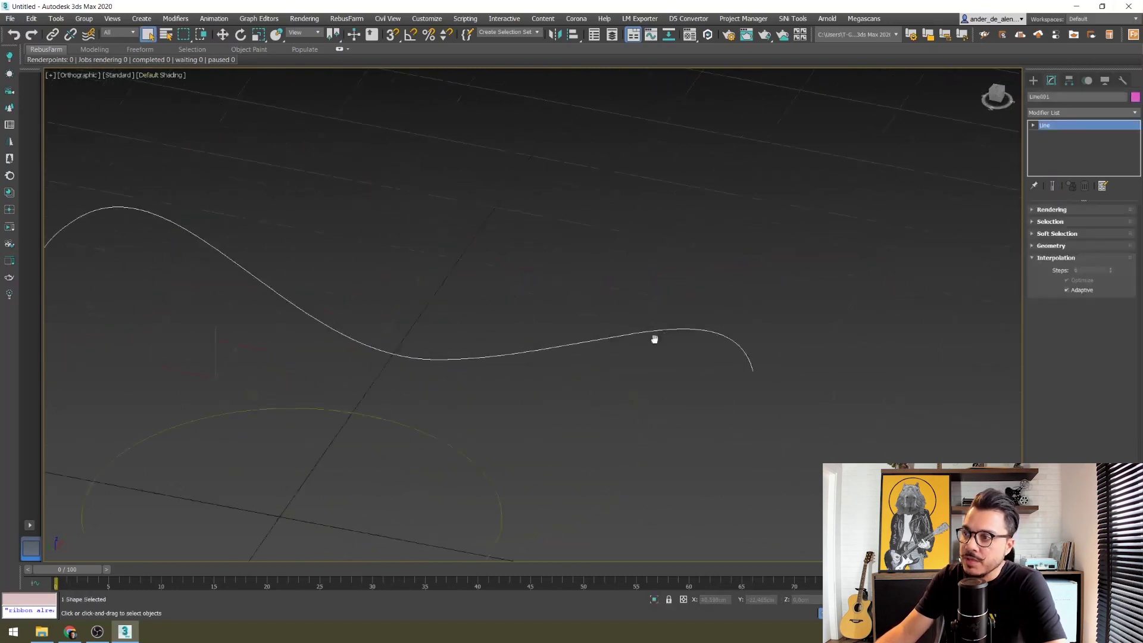
pyautogui.click(1052, 209)
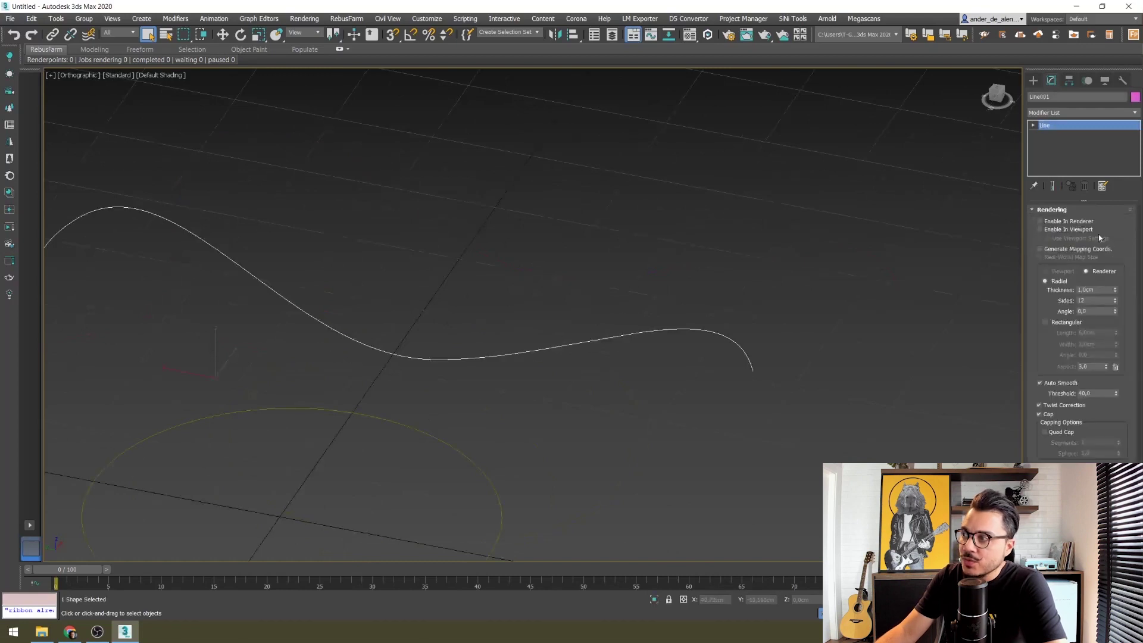
pyautogui.click(1041, 229)
pyautogui.moveTo(409, 400)
pyautogui.keyDown('alt'); pyautogui.mouseDown(button='middle')
pyautogui.moveTo(585, 357)
pyautogui.moveTo(465, 326)
pyautogui.mouseUp(button='middle'); pyautogui.keyUp('alt')
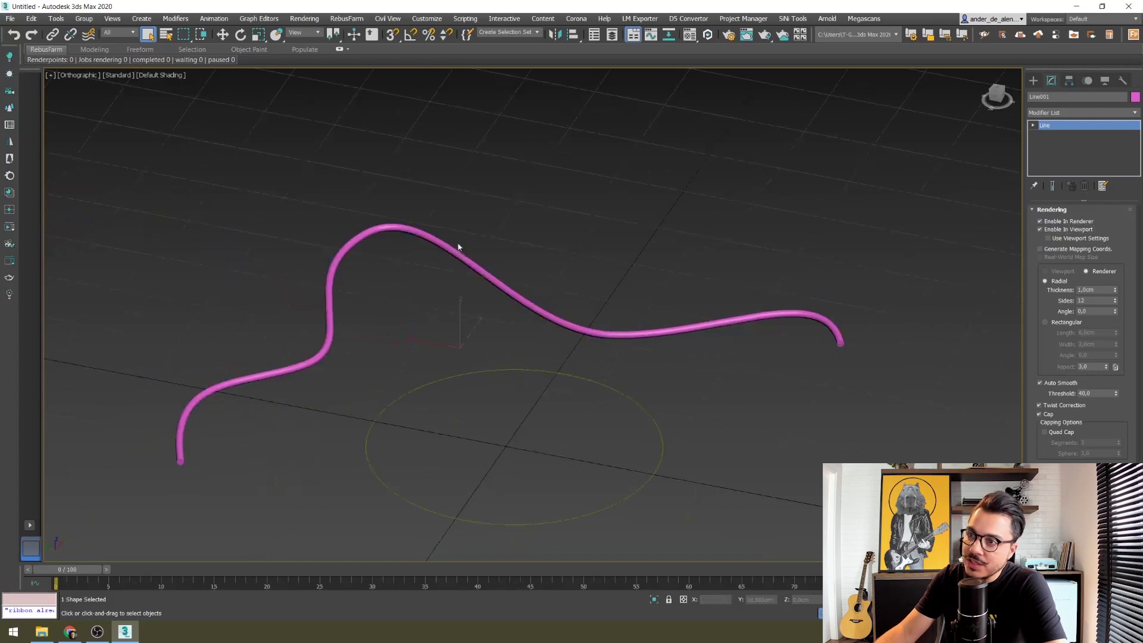
pyautogui.click(1070, 230)
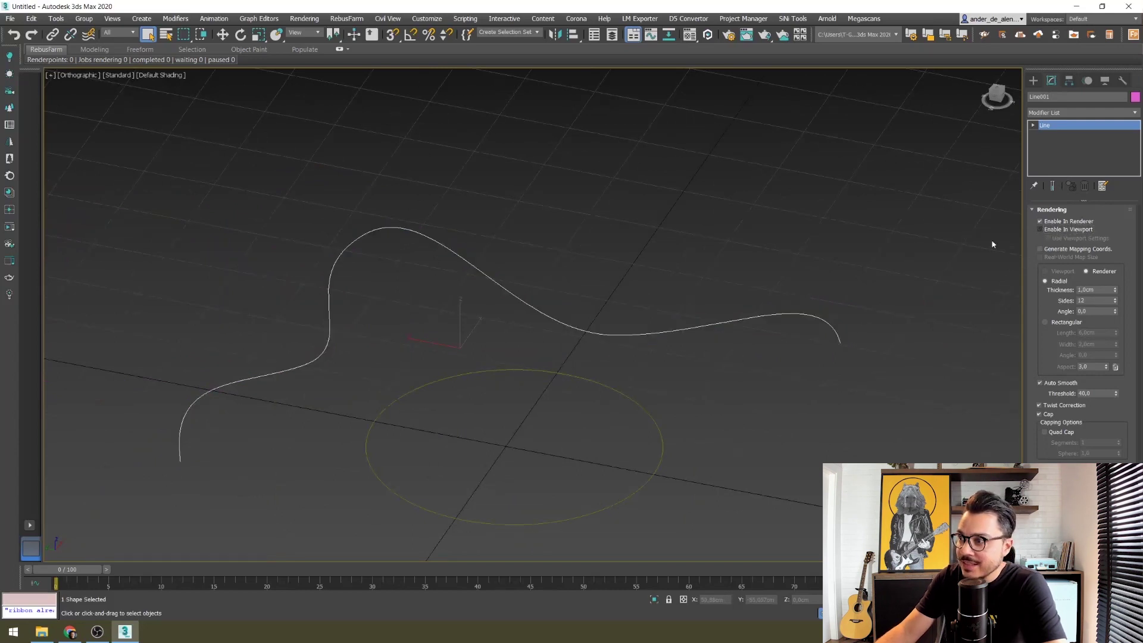
pyautogui.click(1056, 232)
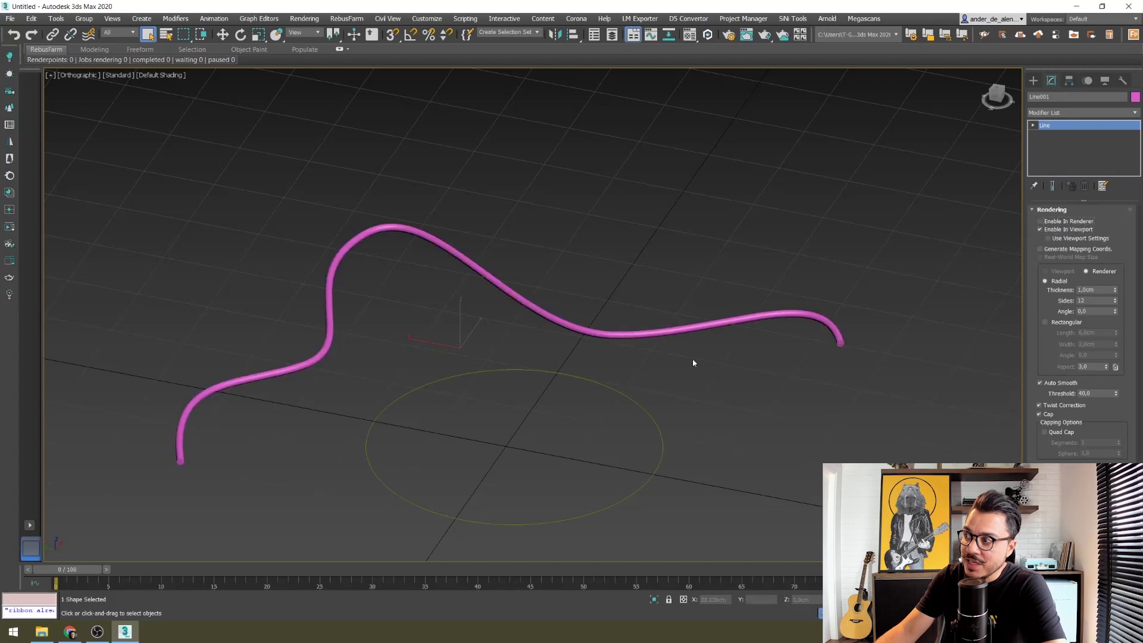
pyautogui.moveTo(693, 362); pyautogui.dragTo(592, 393, button='middle')
pyautogui.scroll(3, 576, 306)
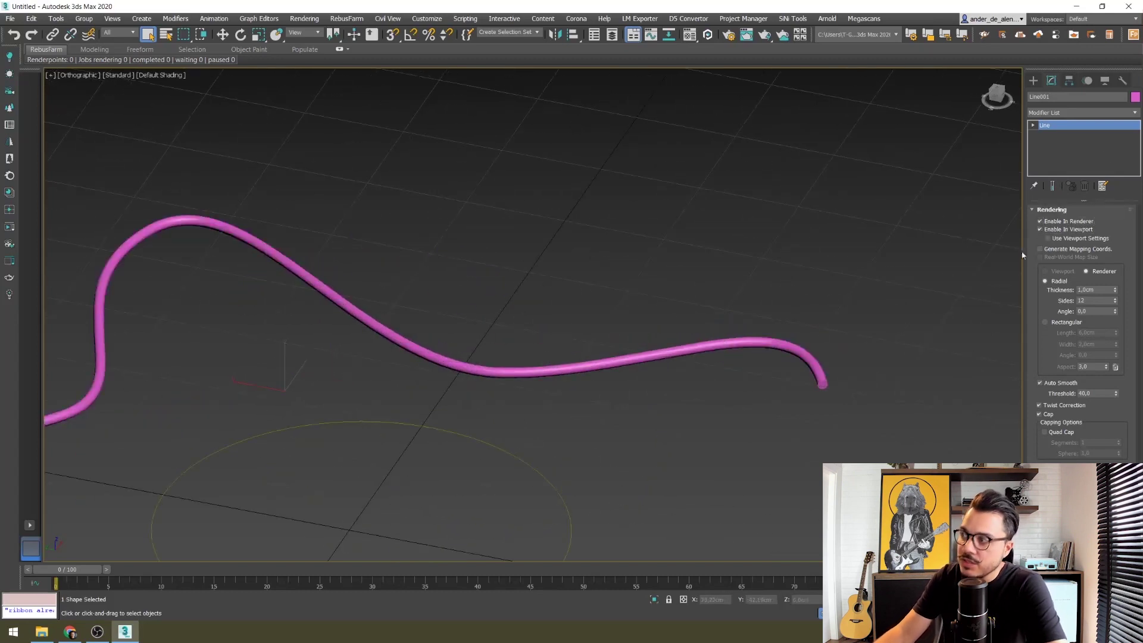
pyautogui.moveTo(750, 392); pyautogui.dragTo(742, 358, button='middle')
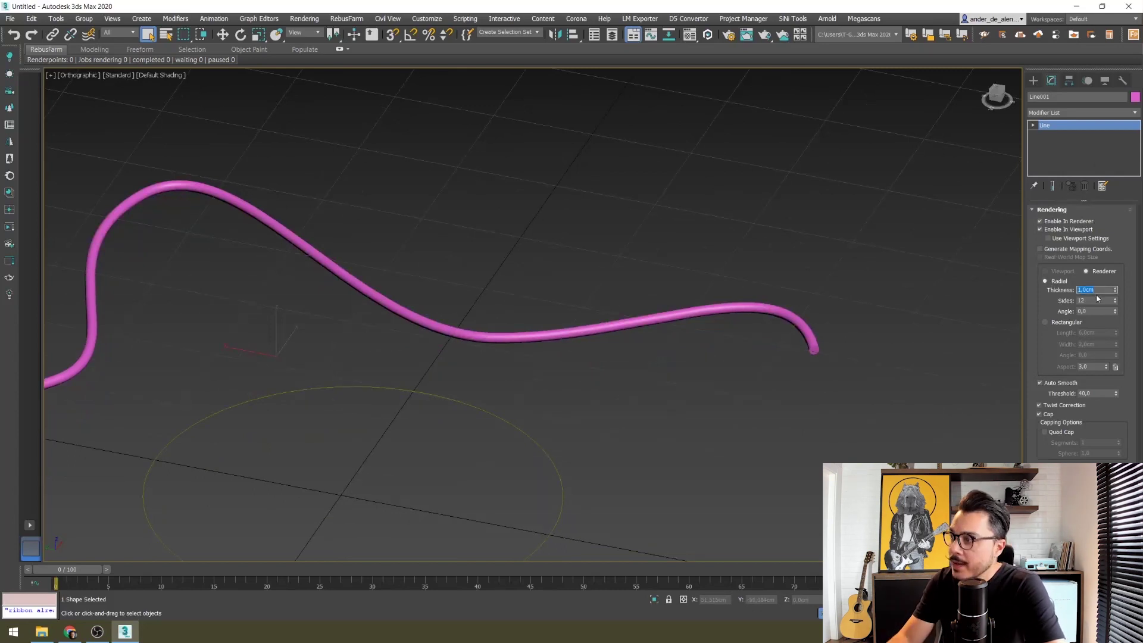
pyautogui.write('2')
# Set the tube thickness to 2 cm and try 100 and 4 sides
pyautogui.press('Return')
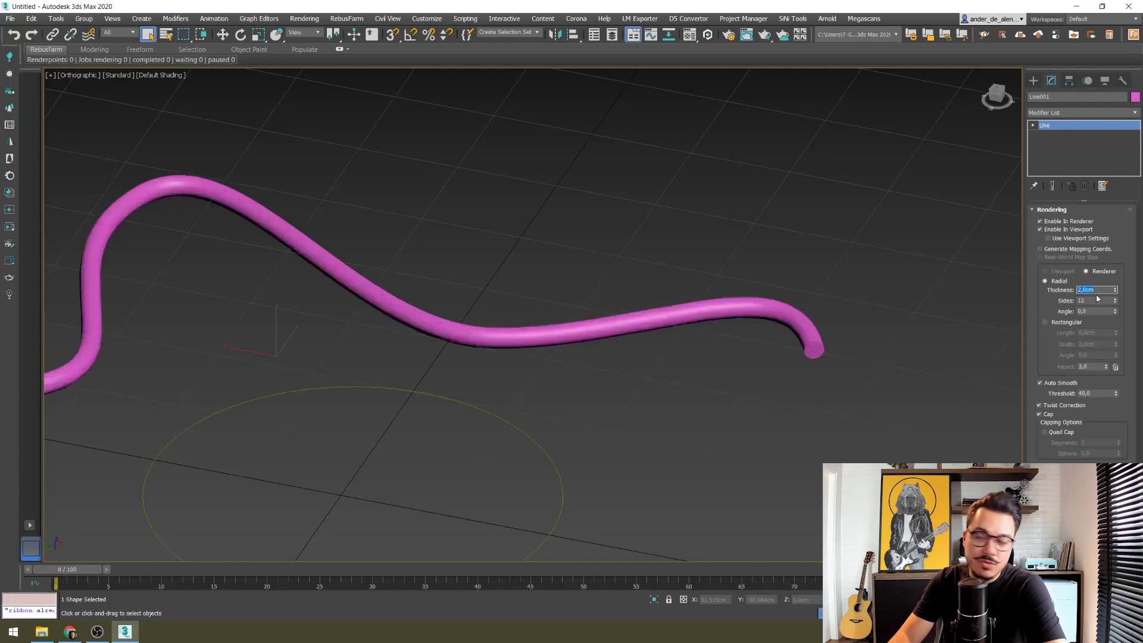
pyautogui.press('Tab')
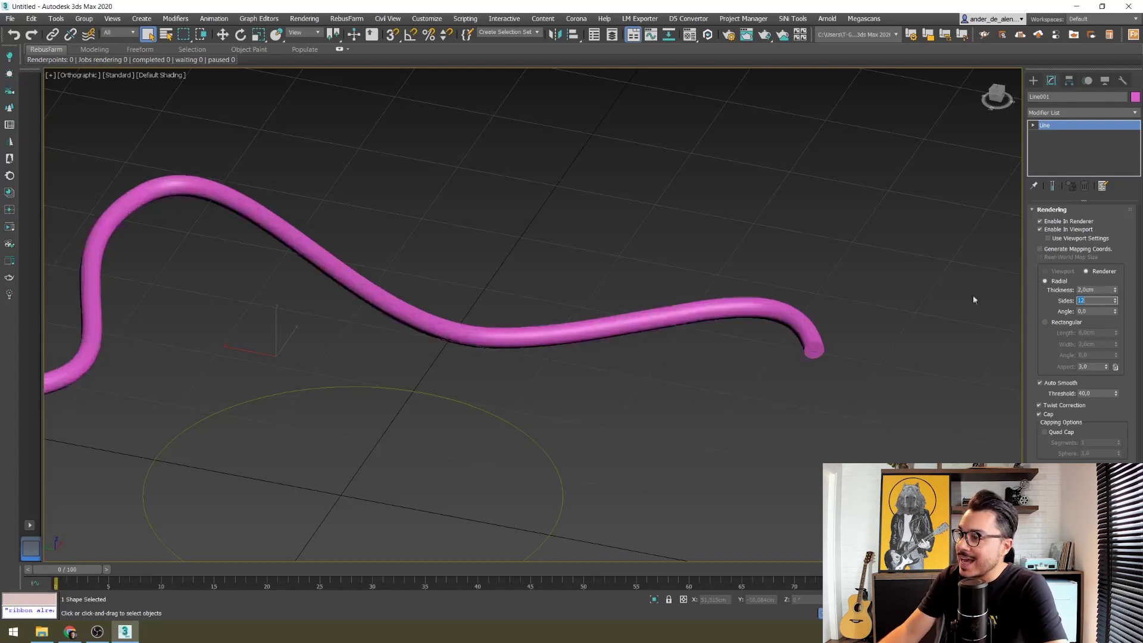
pyautogui.scroll(3, 857, 355)
pyautogui.scroll(5, 732, 316)
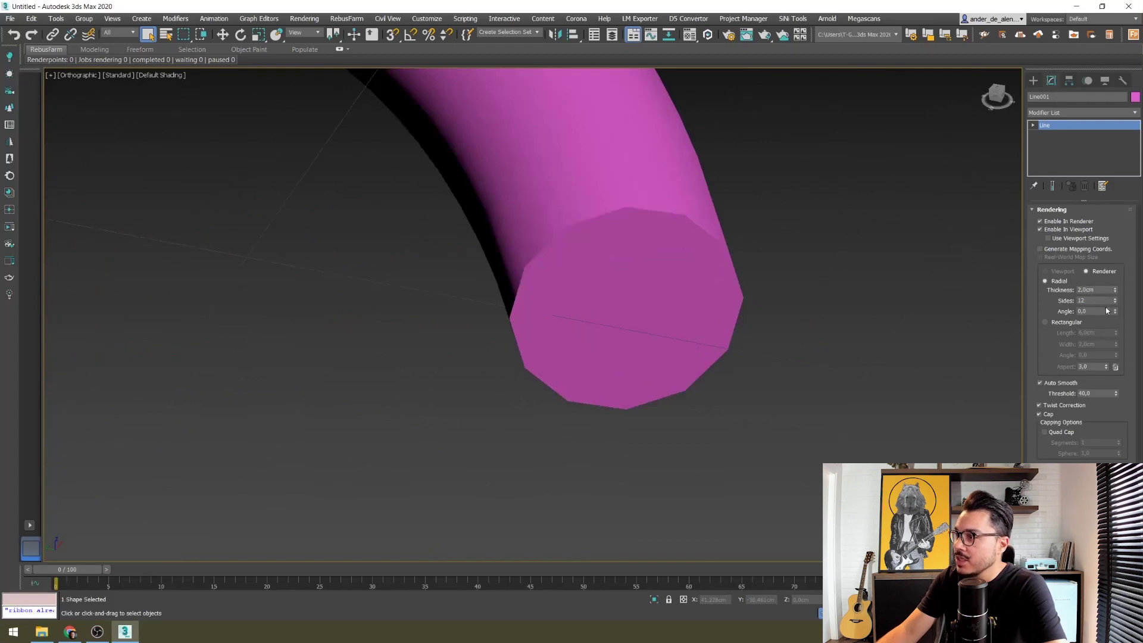
pyautogui.write('100')
pyautogui.press('Return')
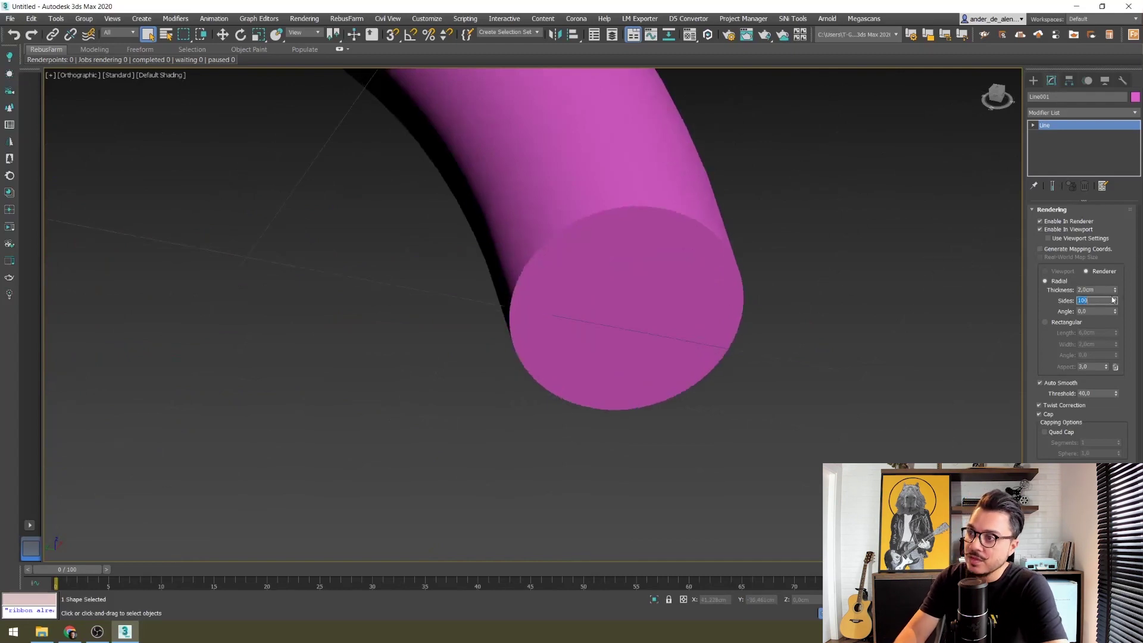
pyautogui.write('4')
pyautogui.press('Return')
# Try 6 sides, then settle on a 12-sided round cross-section
pyautogui.scroll(-4, 689, 379)
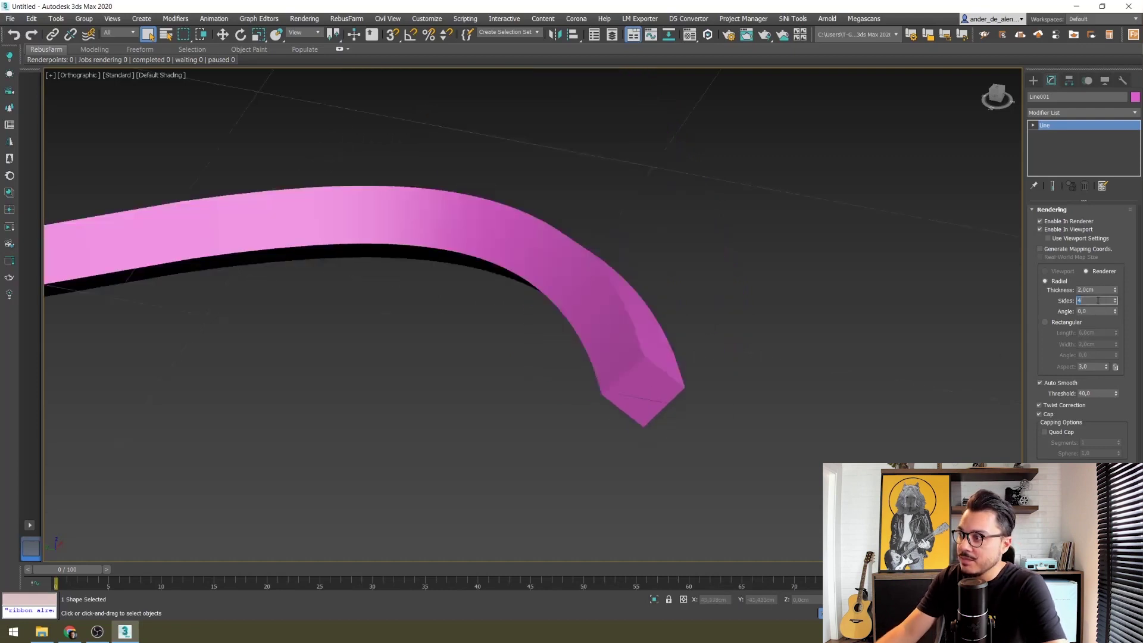
pyautogui.write('6')
pyautogui.press('Return')
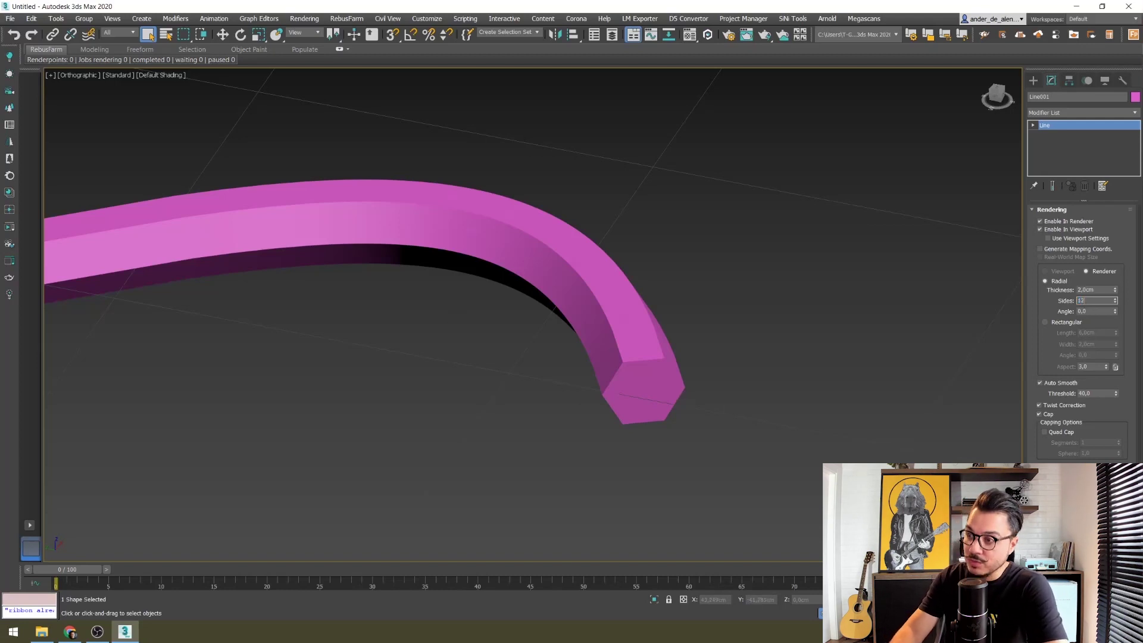
pyautogui.press('Return')
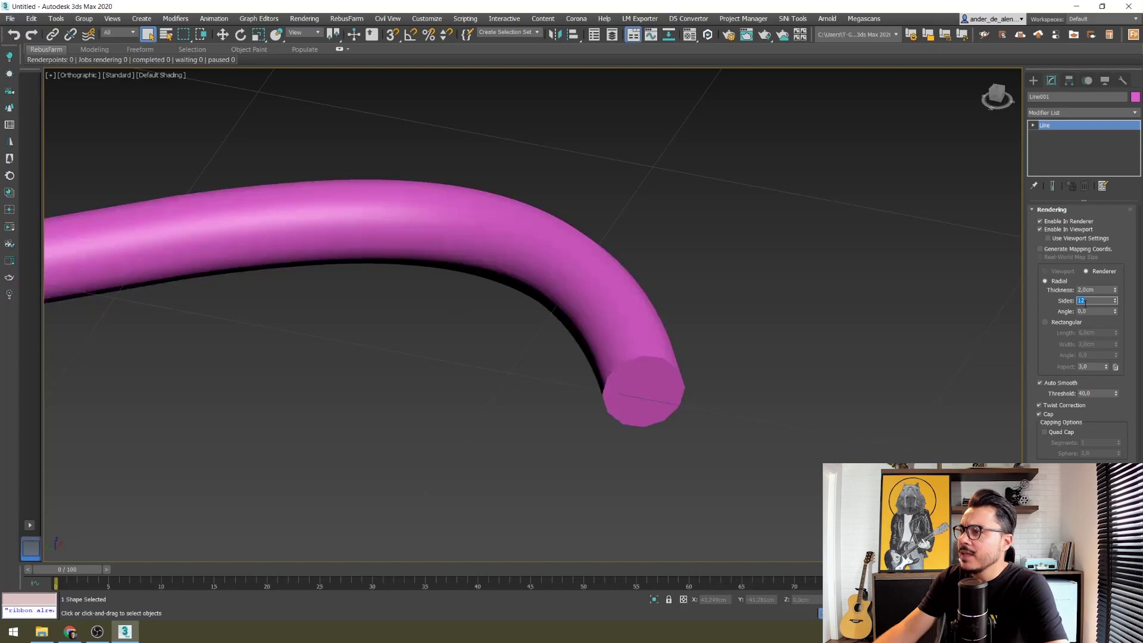
pyautogui.scroll(-5, 774, 365)
pyautogui.scroll(-2, 799, 382)
pyautogui.scroll(-3, 799, 382)
pyautogui.scroll(2, 522, 326)
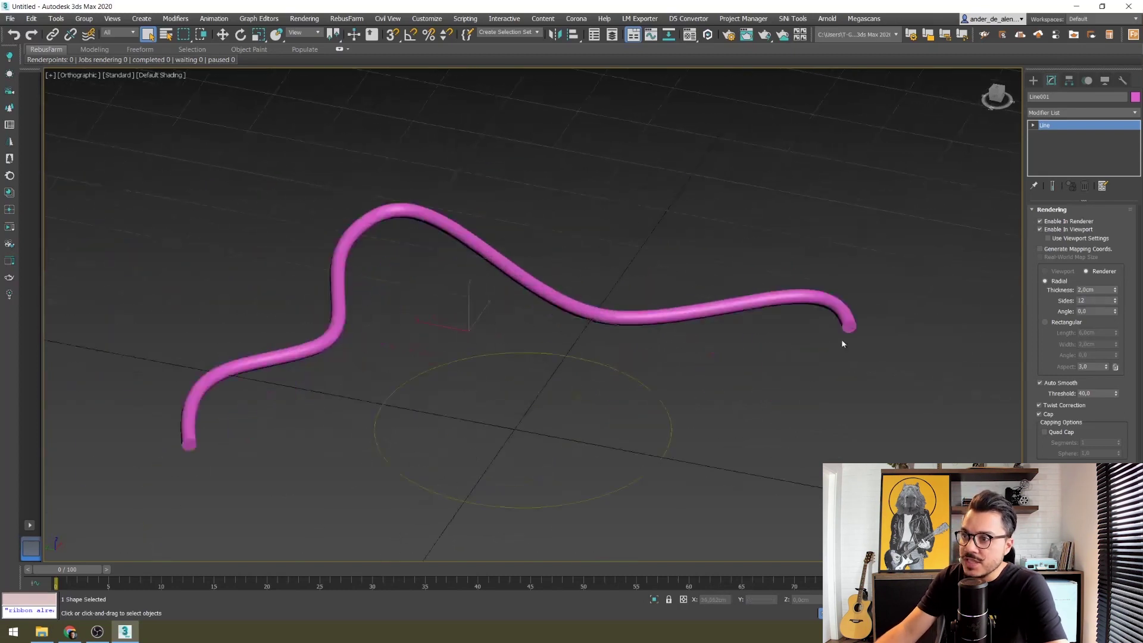
# Switch the cross-section to Rectangular, with length 5 cm and a trial width of 20 cm
pyautogui.click(1060, 323)
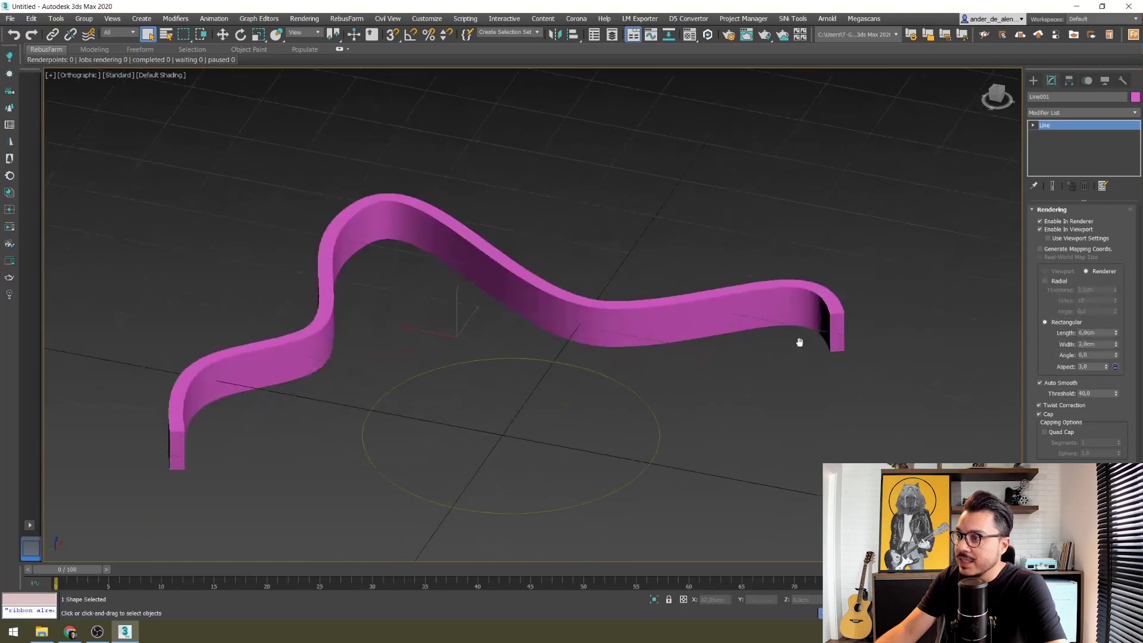
pyautogui.moveTo(798, 339); pyautogui.dragTo(697, 363, button='middle')
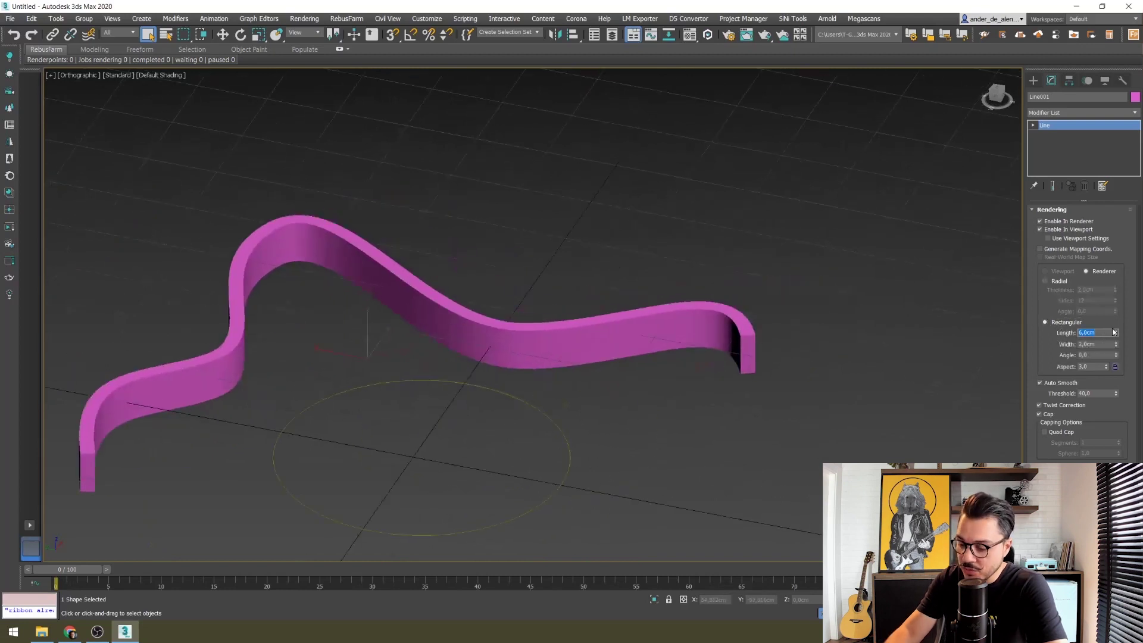
pyautogui.write('5')
pyautogui.press('Return')
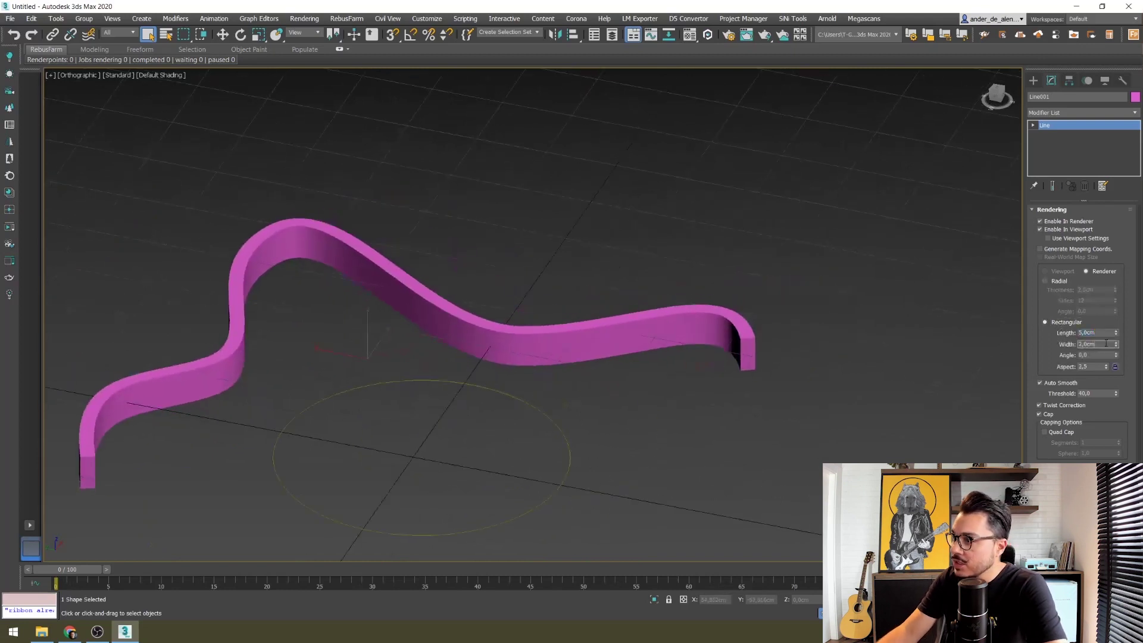
pyautogui.write('20')
pyautogui.press('Return')
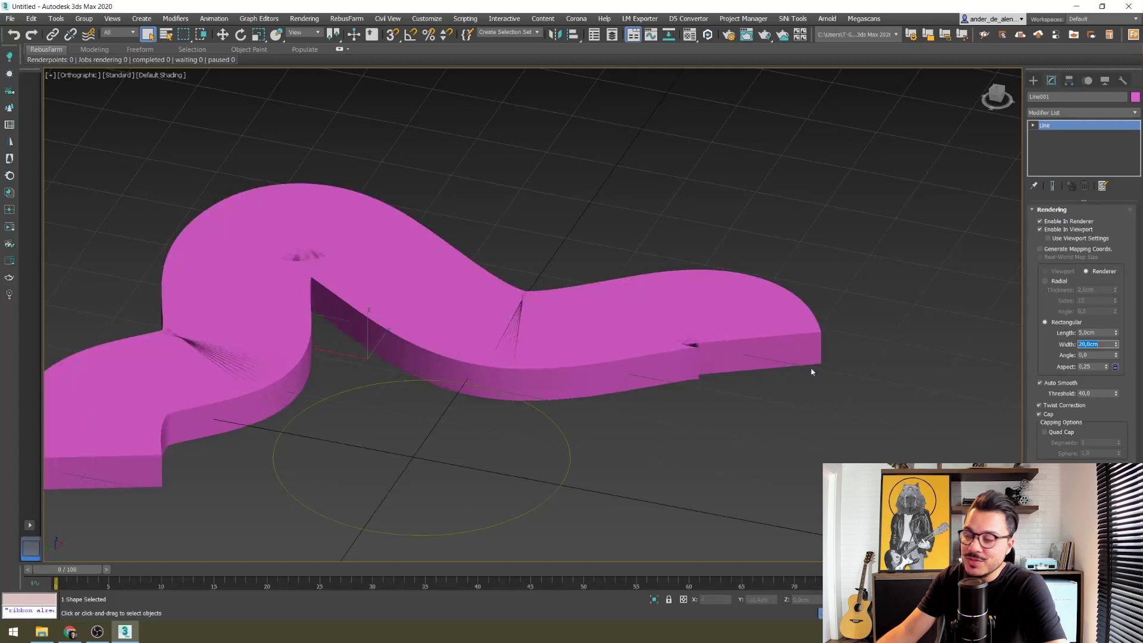
# Set the ribbon width to 5 cm and length to 1 cm
pyautogui.write('5')
pyautogui.press('Return')
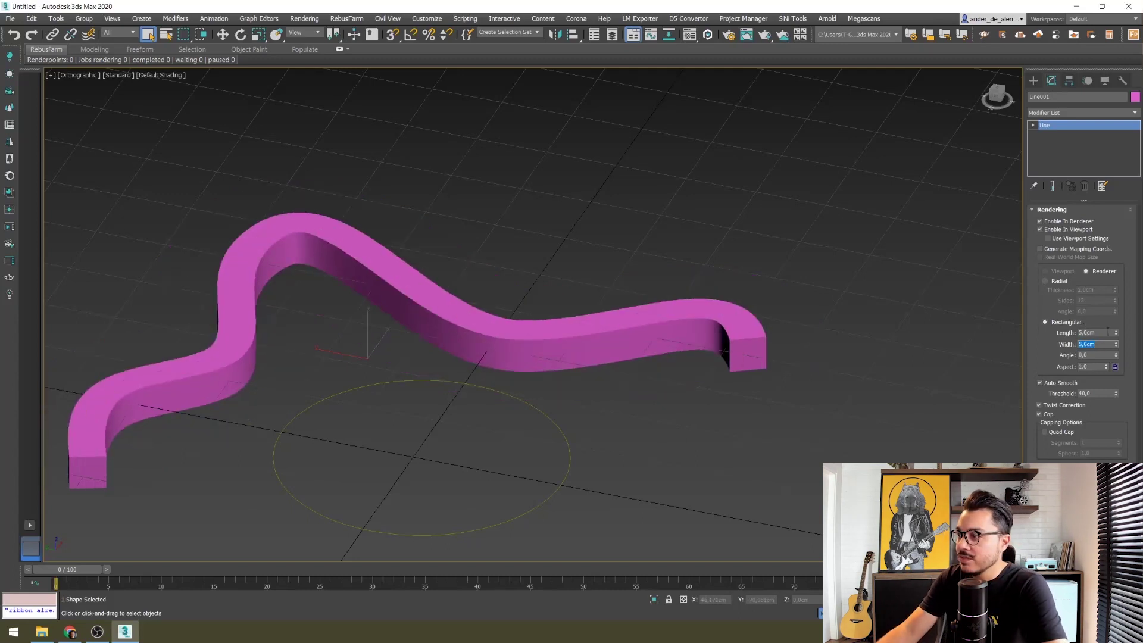
pyautogui.write('1')
pyautogui.press('Return')
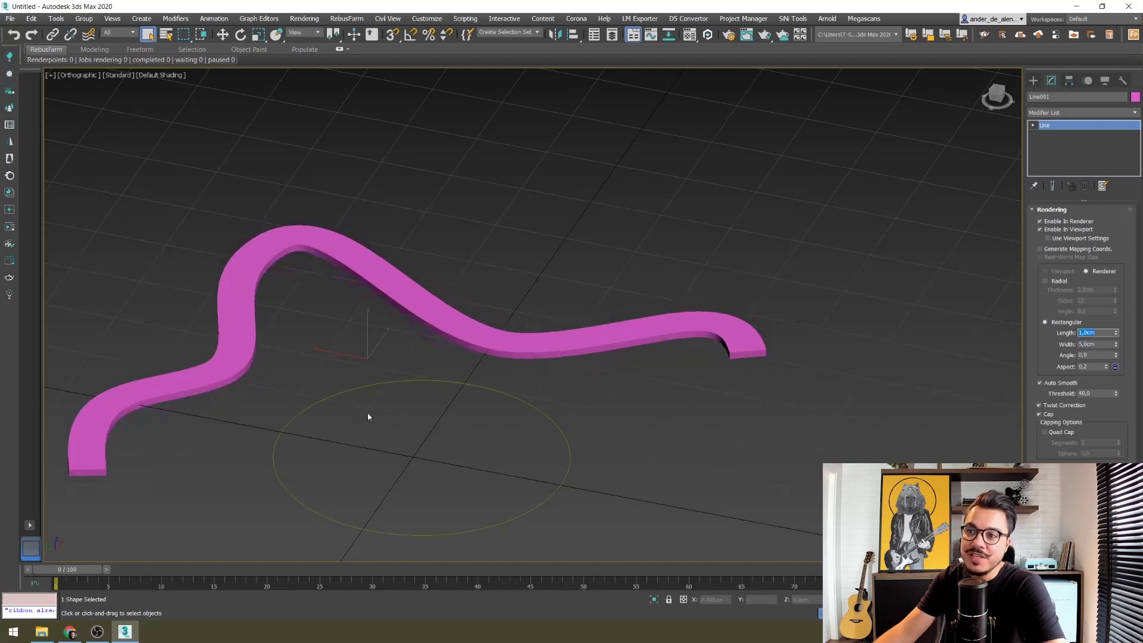
pyautogui.moveTo(347, 434); pyautogui.dragTo(372, 414, button='middle')
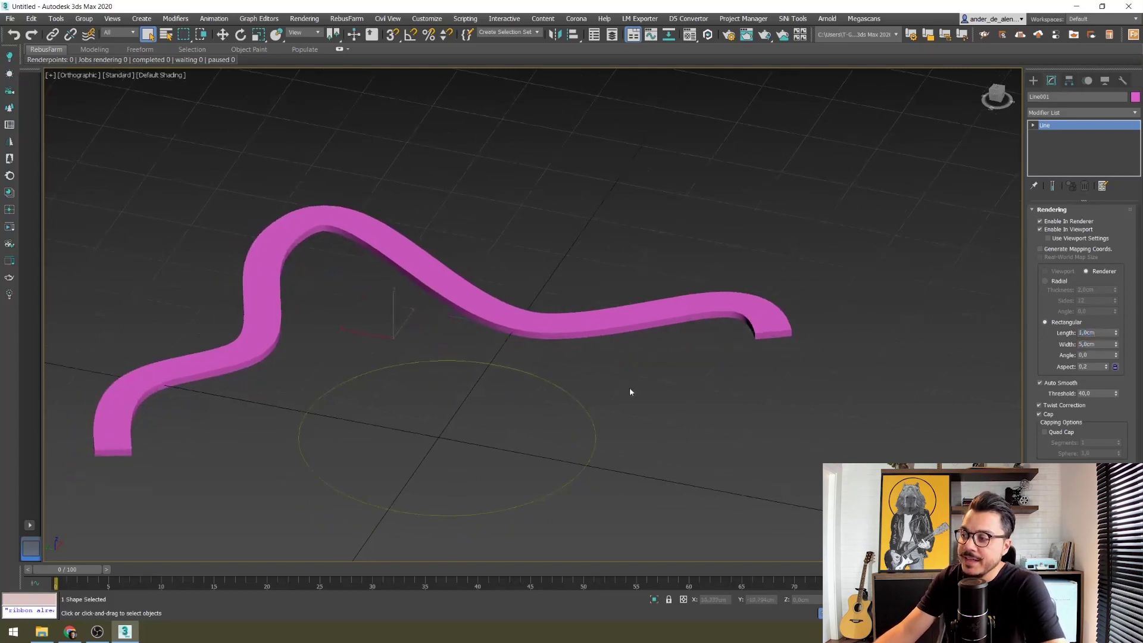
pyautogui.moveTo(630, 390); pyautogui.dragTo(638, 352, button='middle')
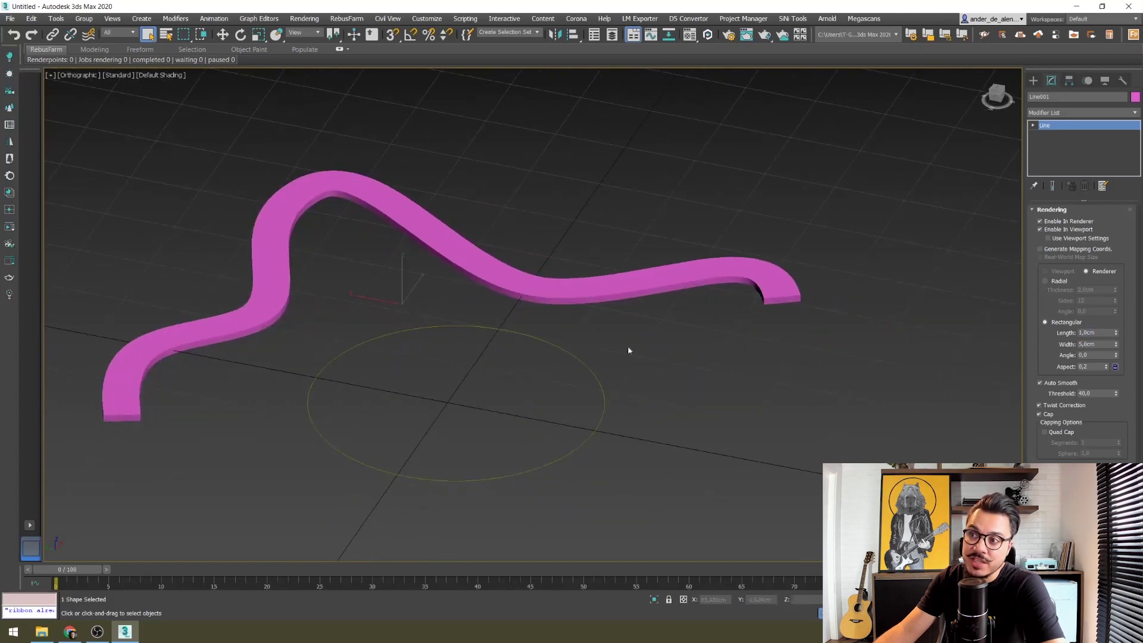
# Convert the ribbon to Editable Poly and check its Vertex and Edge sub-object modes
pyautogui.rightClick(379, 196)
pyautogui.moveTo(420, 314)
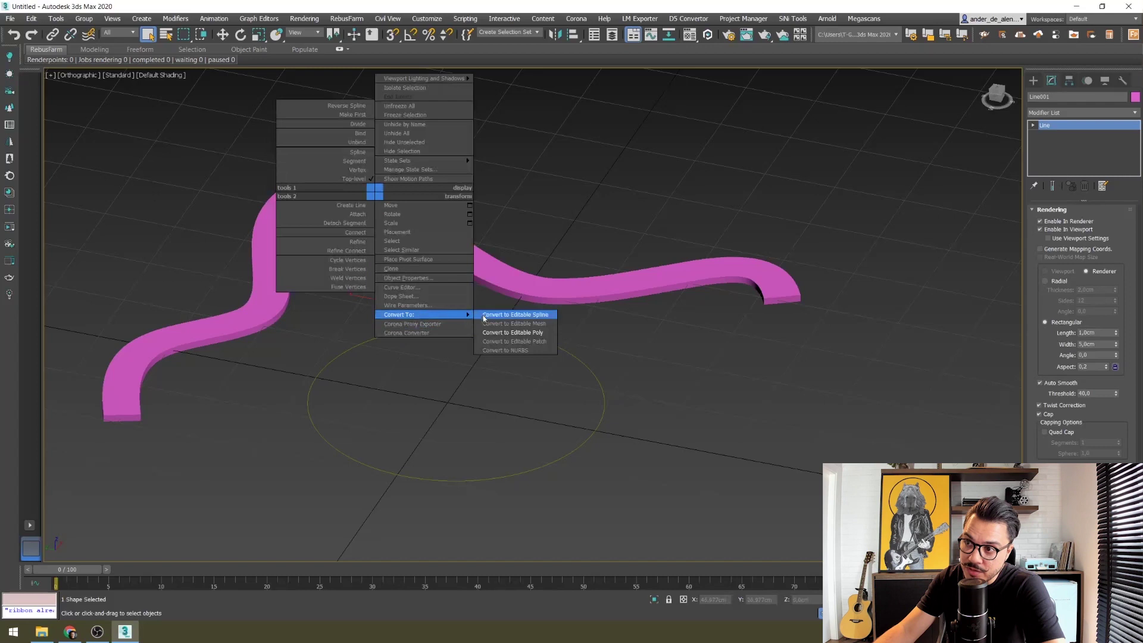
pyautogui.click(512, 333)
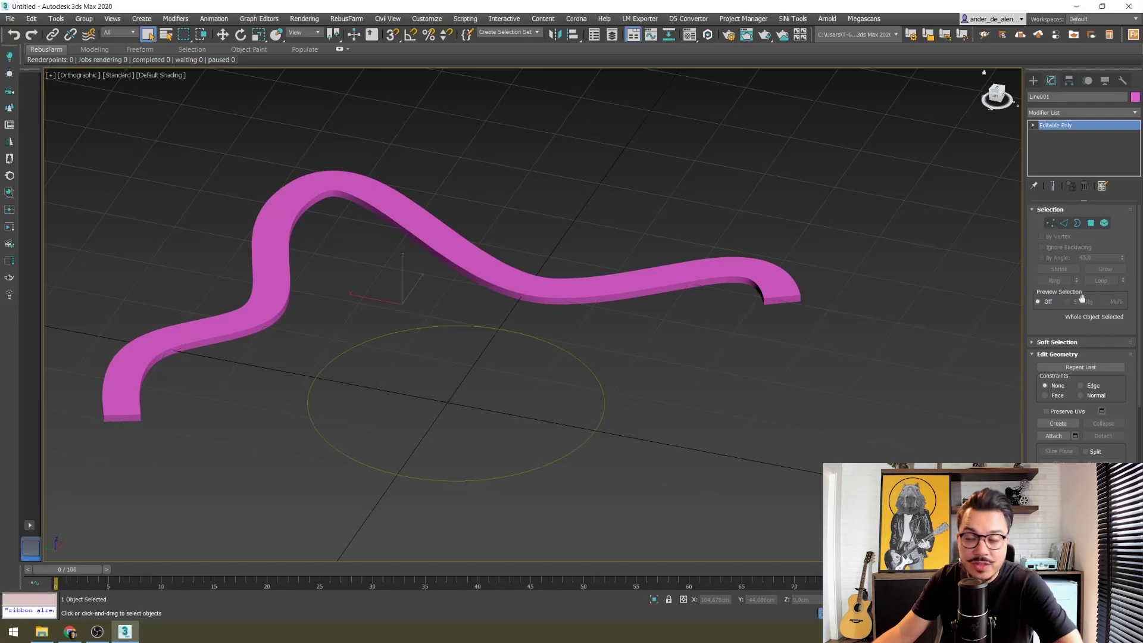
pyautogui.click(1052, 223)
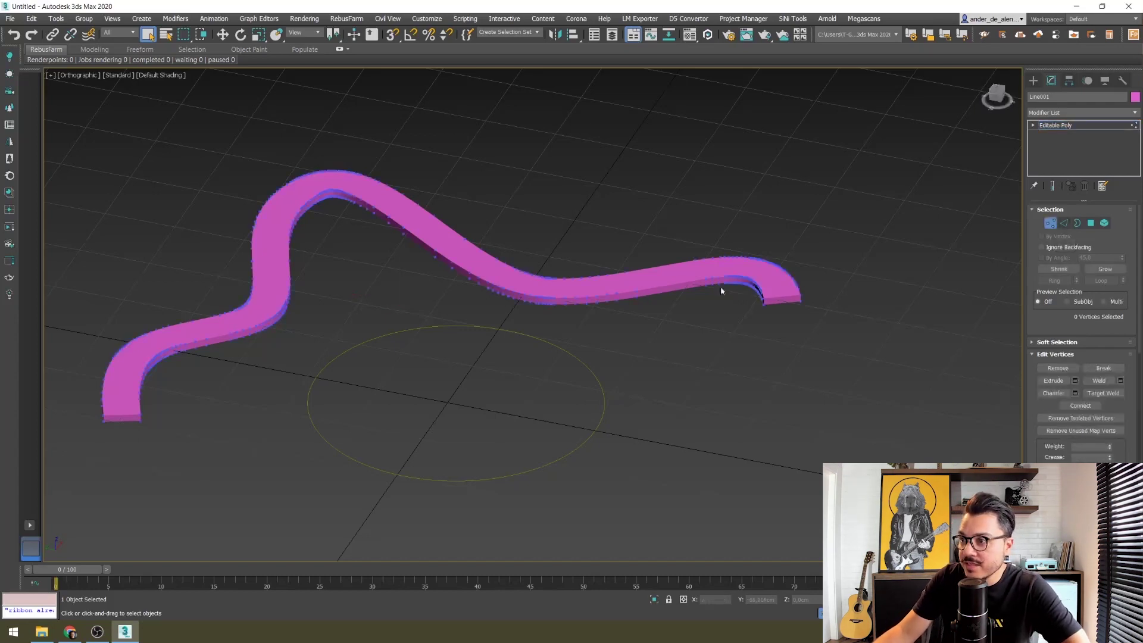
pyautogui.click(1064, 224)
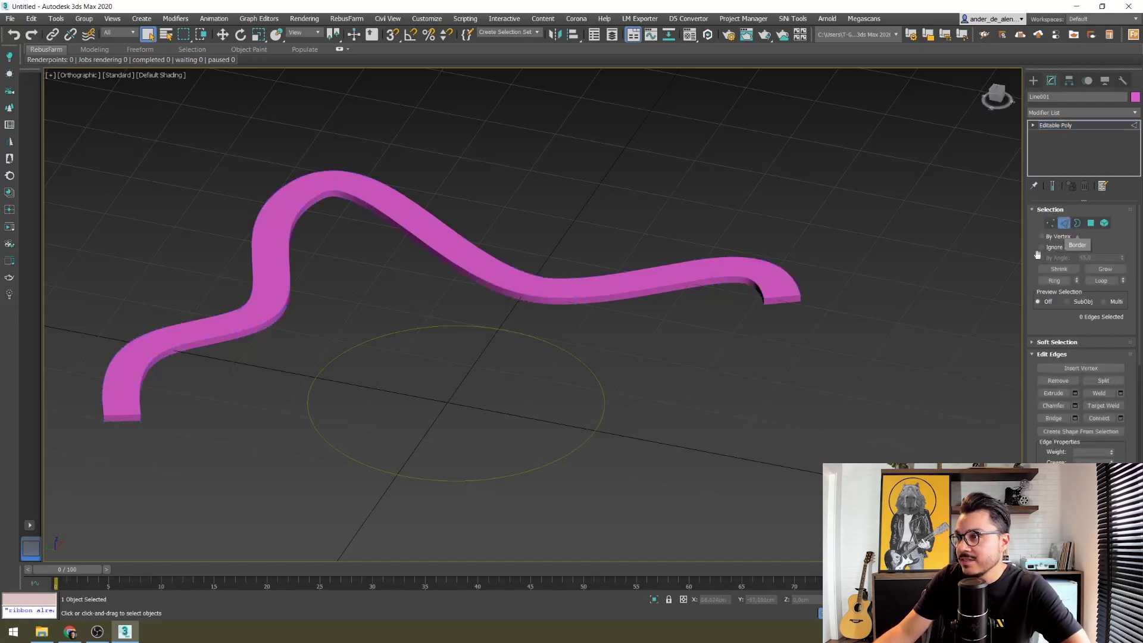
pyautogui.click(1050, 223)
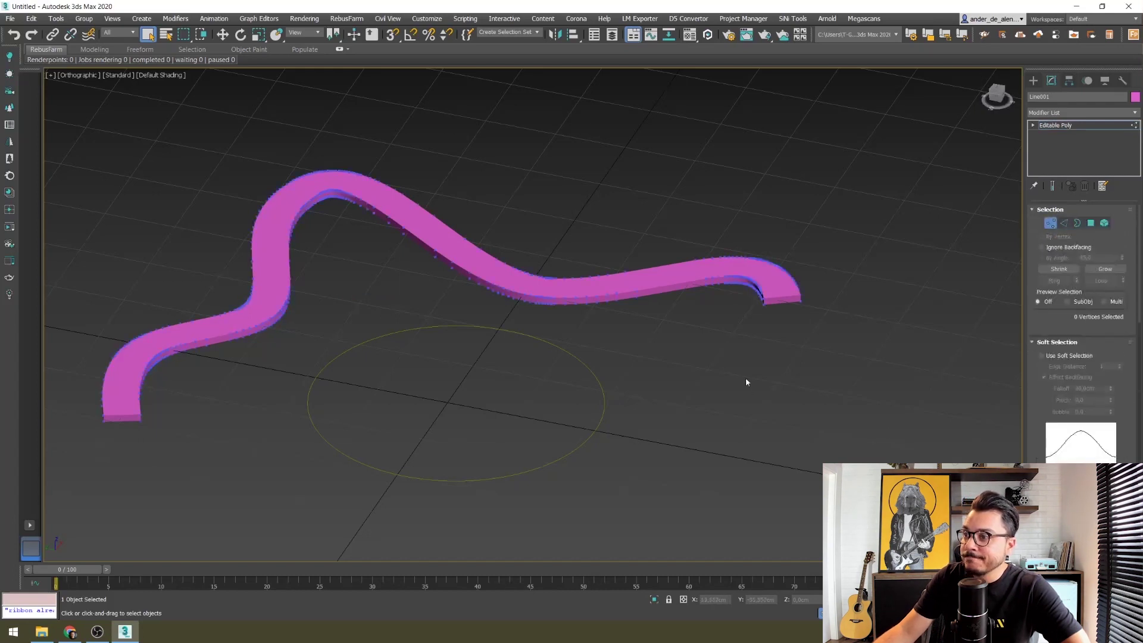
# Return to the spline creation options, deselect the ribbon and frame the circle
pyautogui.click(1033, 80)
pyautogui.click(545, 375)
pyautogui.moveTo(596, 405); pyautogui.dragTo(660, 377, button='middle')
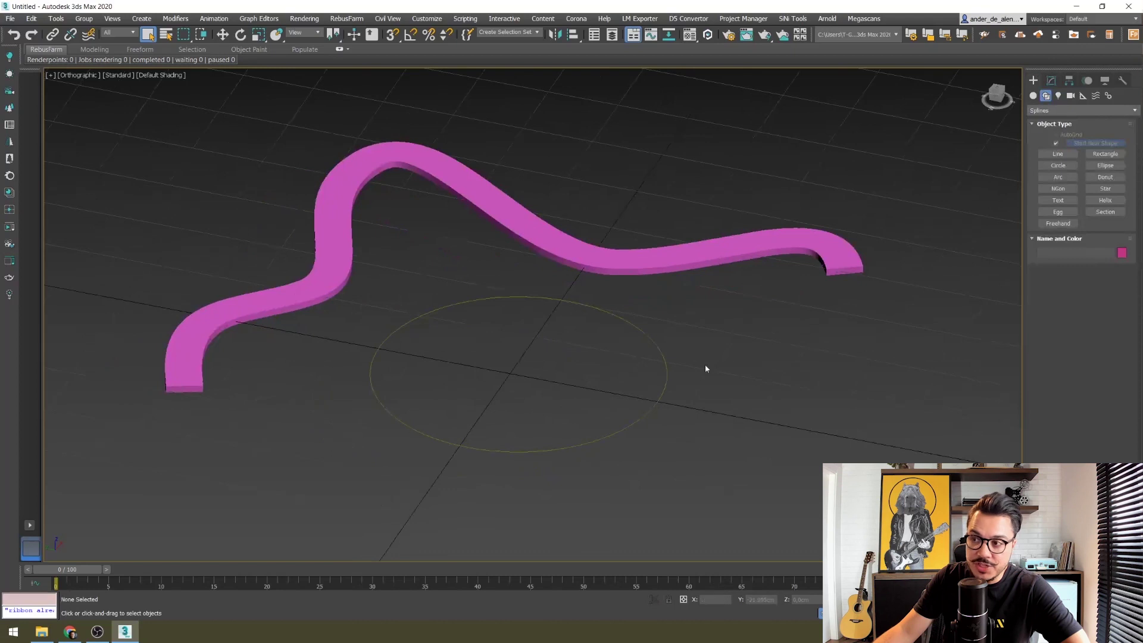
# Convert the yellow circle to an Editable Poly, making it a solid flat disc
pyautogui.moveTo(746, 341); pyautogui.dragTo(601, 376)
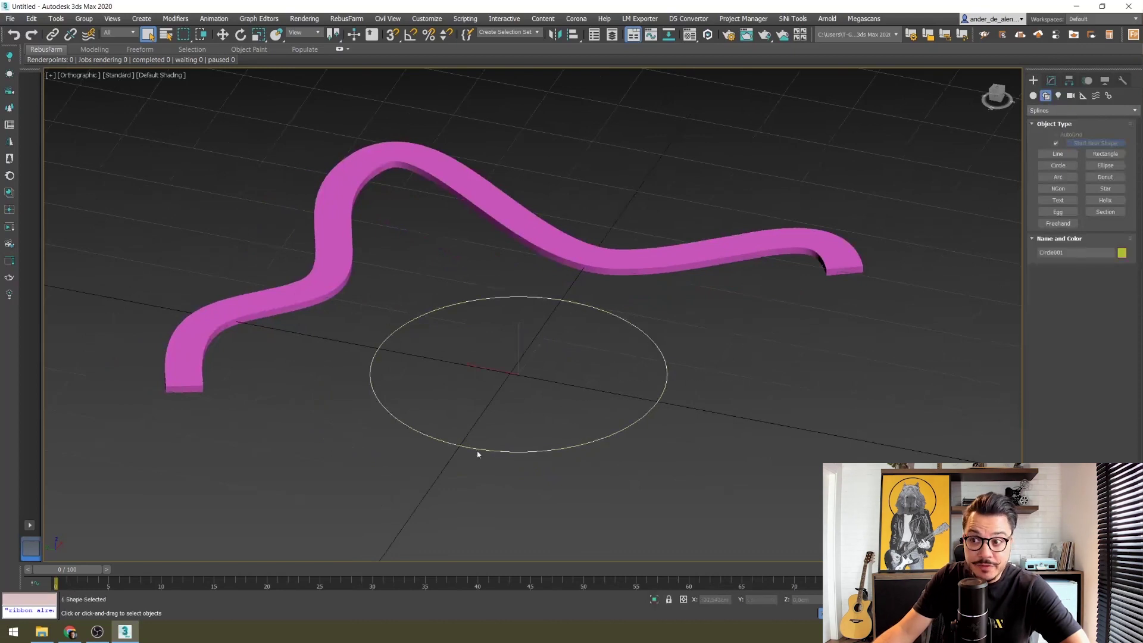
pyautogui.rightClick(443, 347)
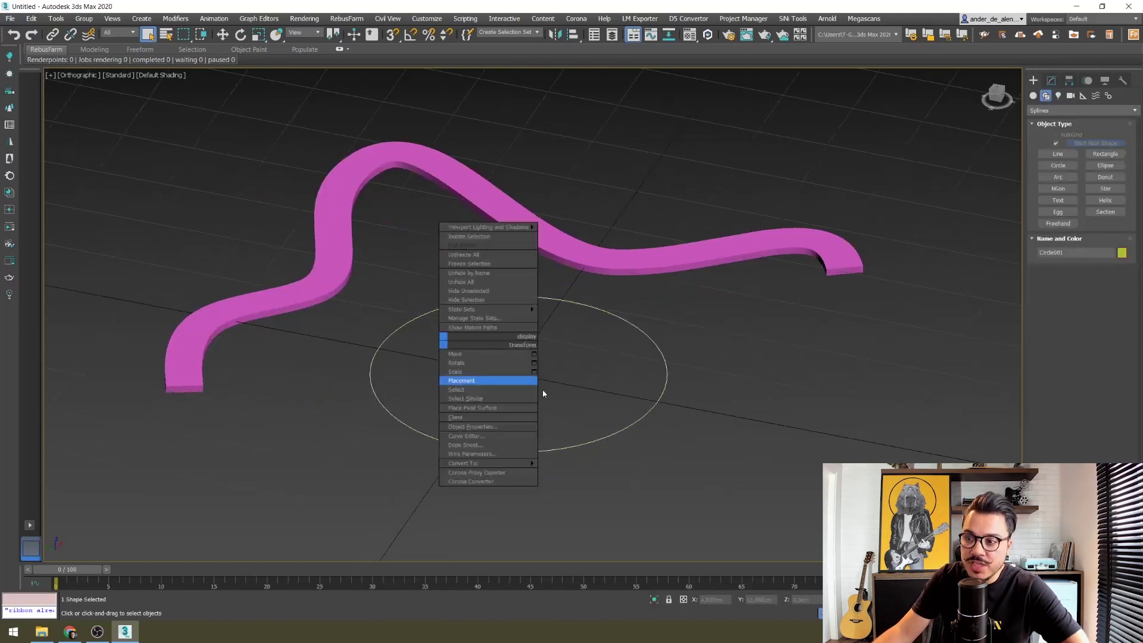
pyautogui.moveTo(465, 464)
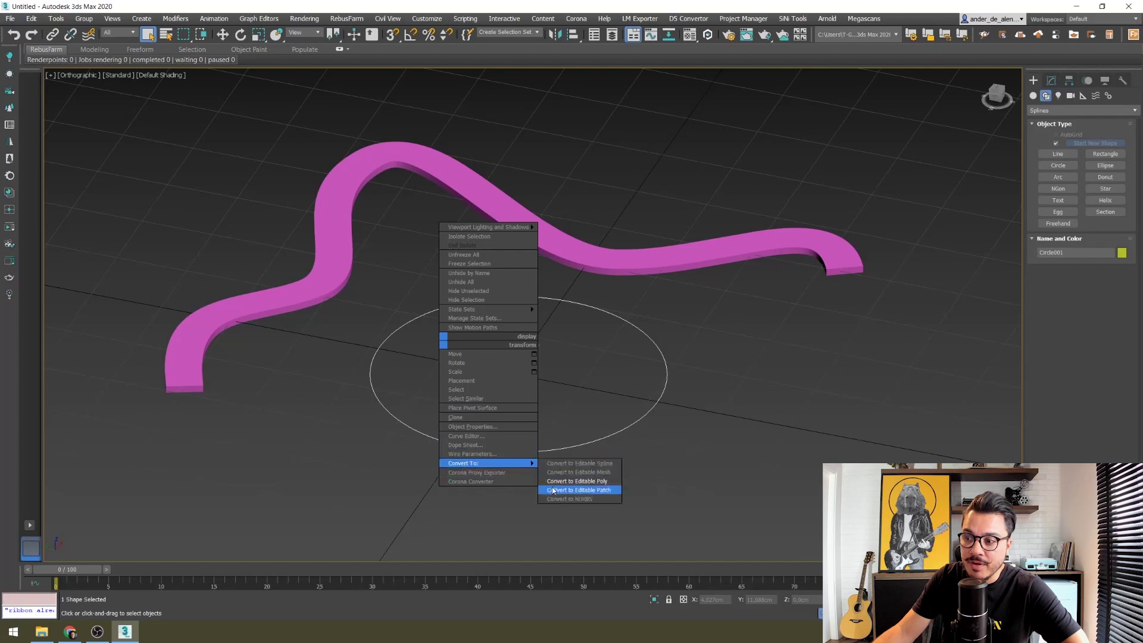
pyautogui.click(563, 481)
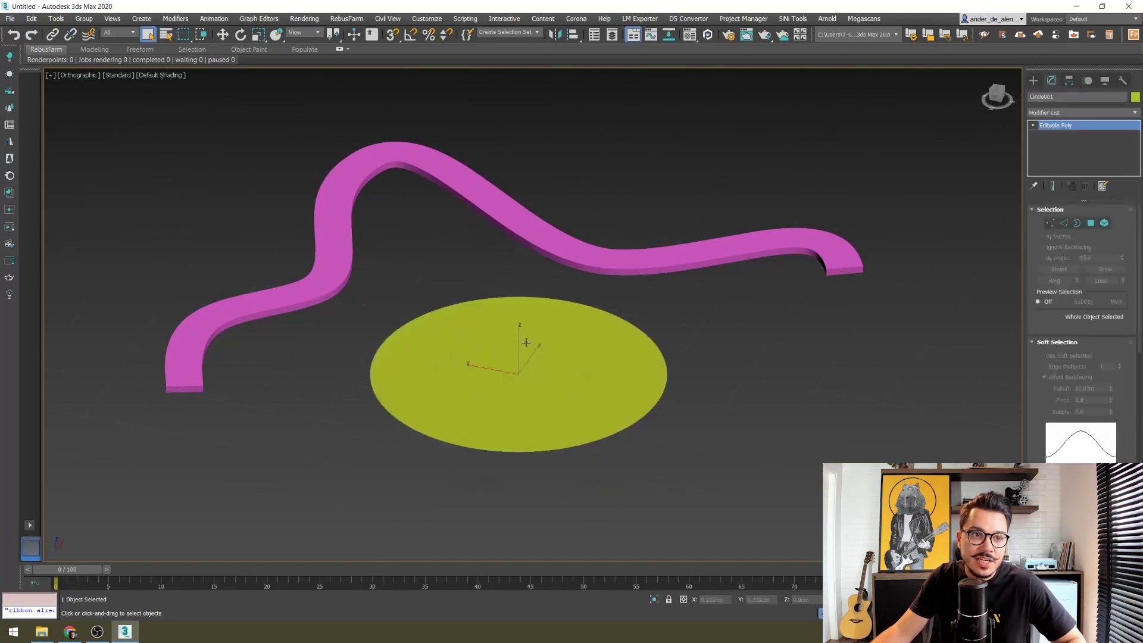
pyautogui.keyDown('alt'); pyautogui.moveTo(517, 386); pyautogui.dragTo(523, 378, button='middle'); pyautogui.keyUp('alt')
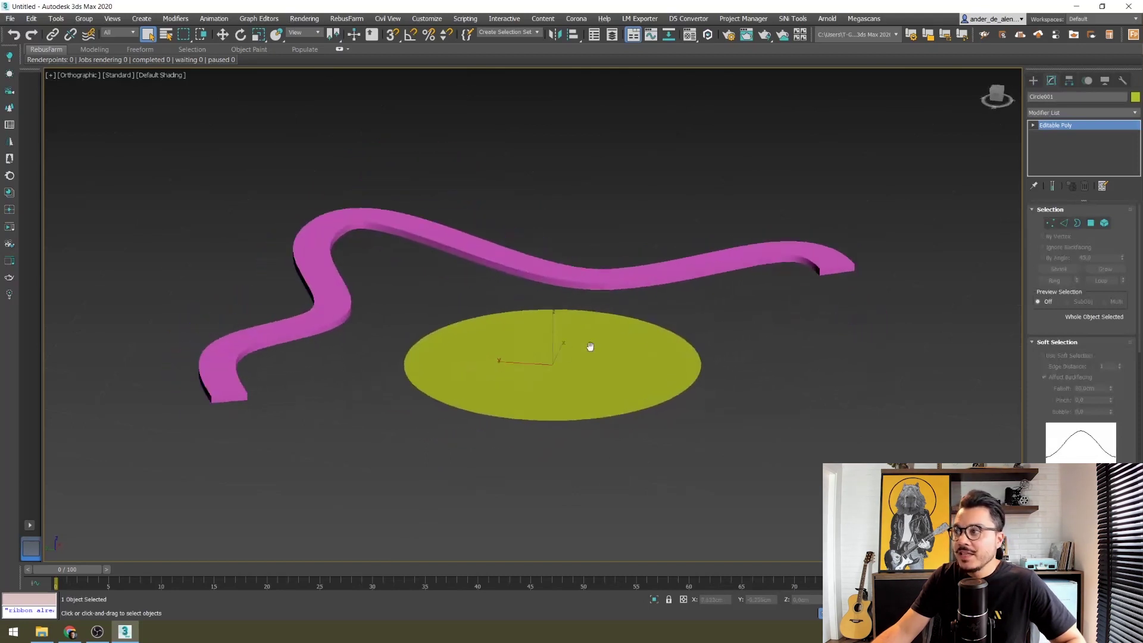
pyautogui.scroll(3, 523, 379)
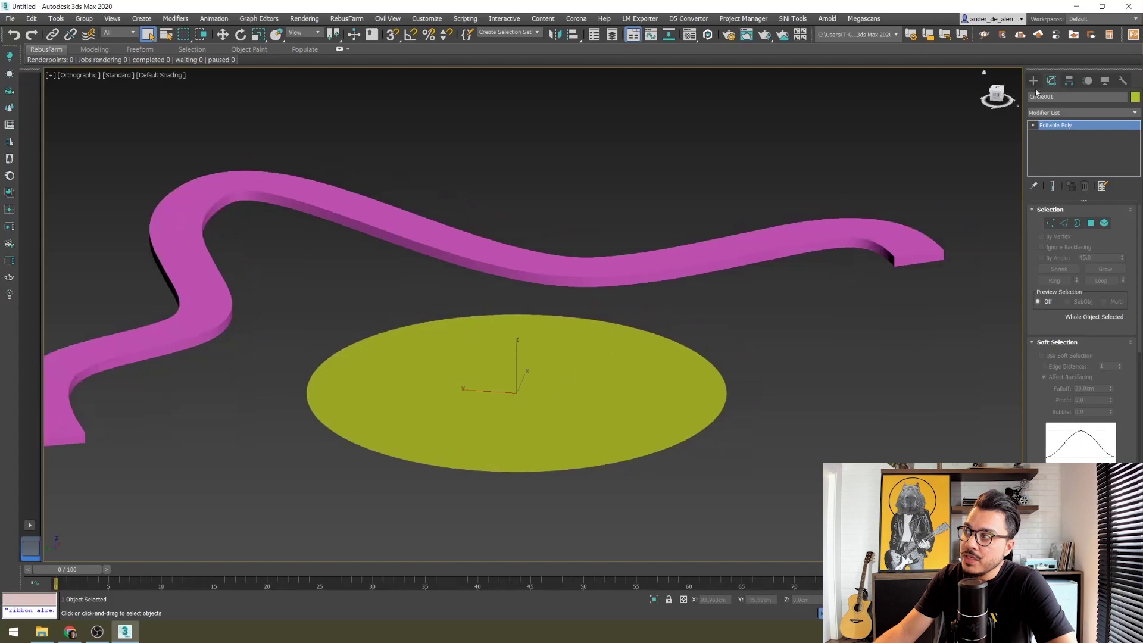
# Add a Shell modifier with a 10 cm outer amount to thicken the yellow disc
pyautogui.click(1045, 113)
pyautogui.scroll(-2, 1068, 405)
pyautogui.scroll(-5, 1068, 392)
pyautogui.scroll(-5, 1070, 406)
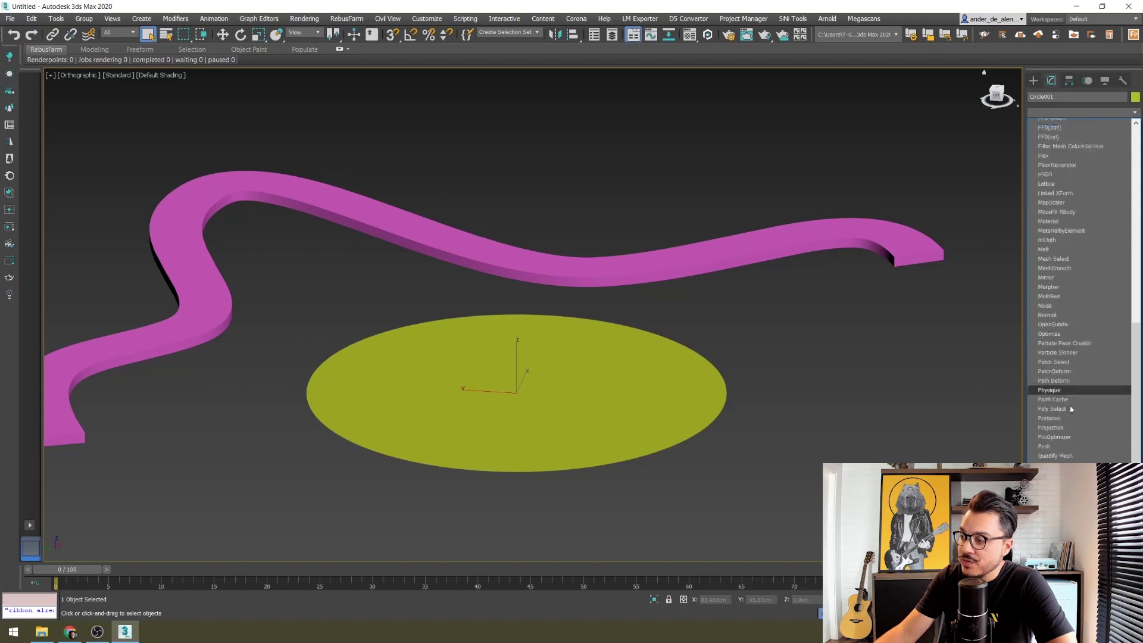
pyautogui.scroll(-2, 1070, 406)
pyautogui.click(1054, 456)
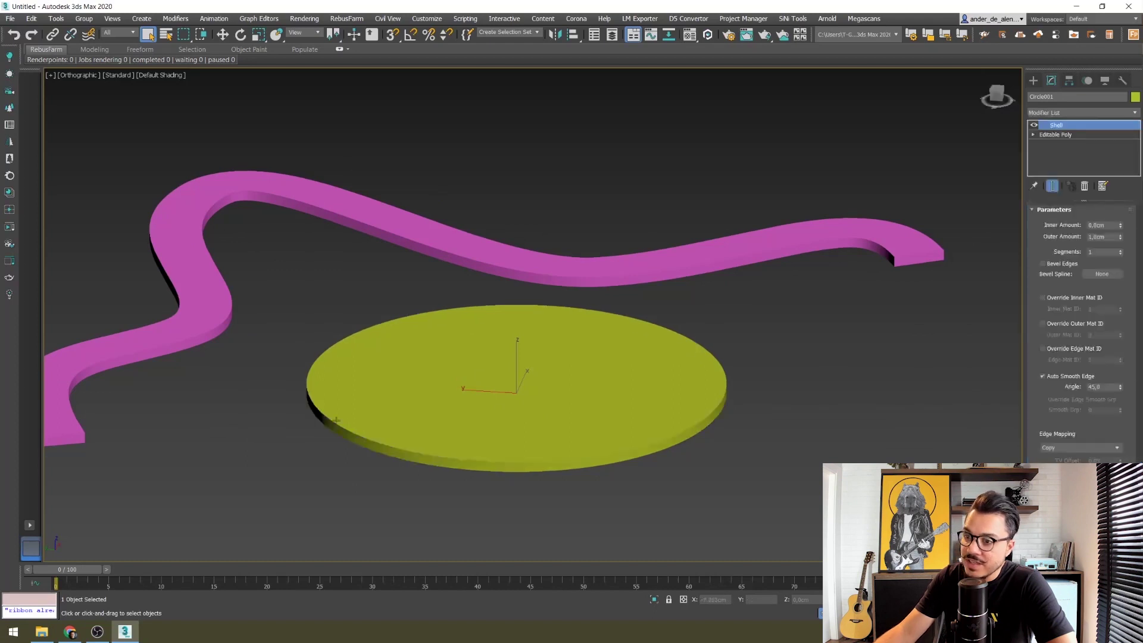
pyautogui.doubleClick(1111, 237)
pyautogui.write('10')
pyautogui.press('Return')
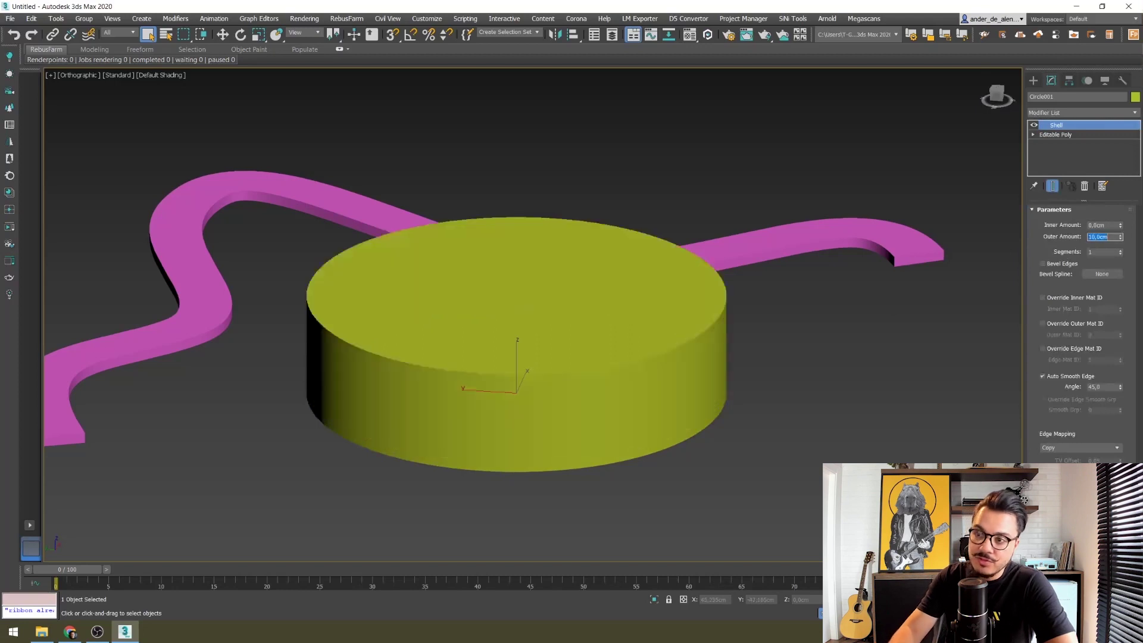
pyautogui.scroll(-3, 440, 415)
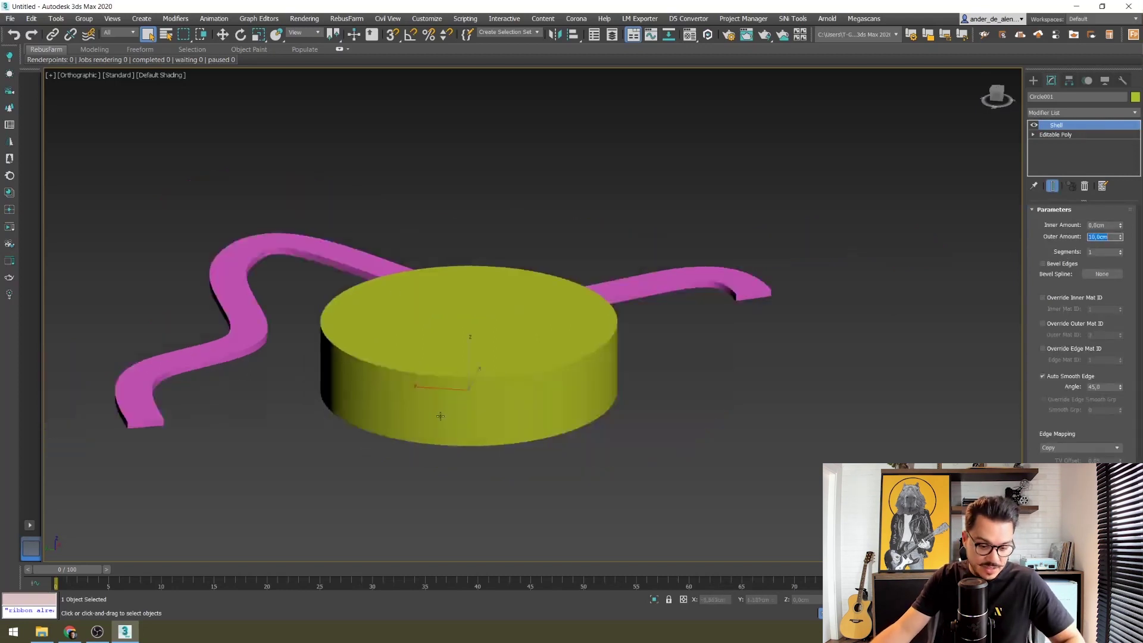
pyautogui.keyDown('alt'); pyautogui.moveTo(441, 416); pyautogui.dragTo(414, 394, button='middle'); pyautogui.keyUp('alt')
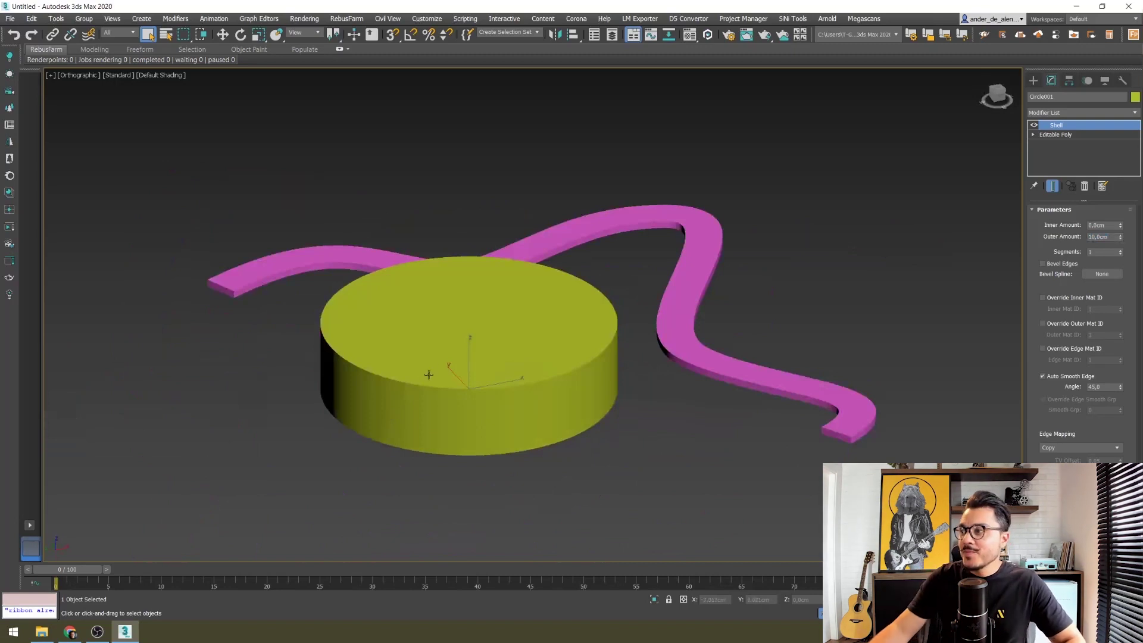
pyautogui.keyDown('alt'); pyautogui.moveTo(428, 375); pyautogui.dragTo(425, 407, button='middle'); pyautogui.keyUp('alt')
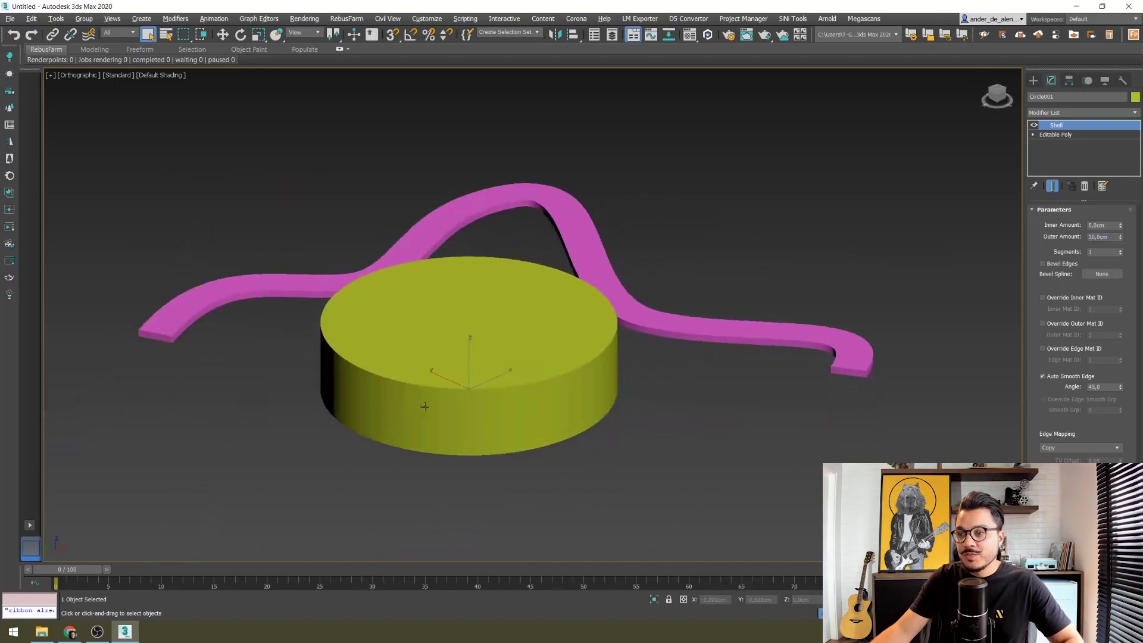
# Delete the Shell modifier from the yellow disc's stack
pyautogui.click(1034, 125)
pyautogui.click(1036, 126)
pyautogui.rightClick(1058, 126)
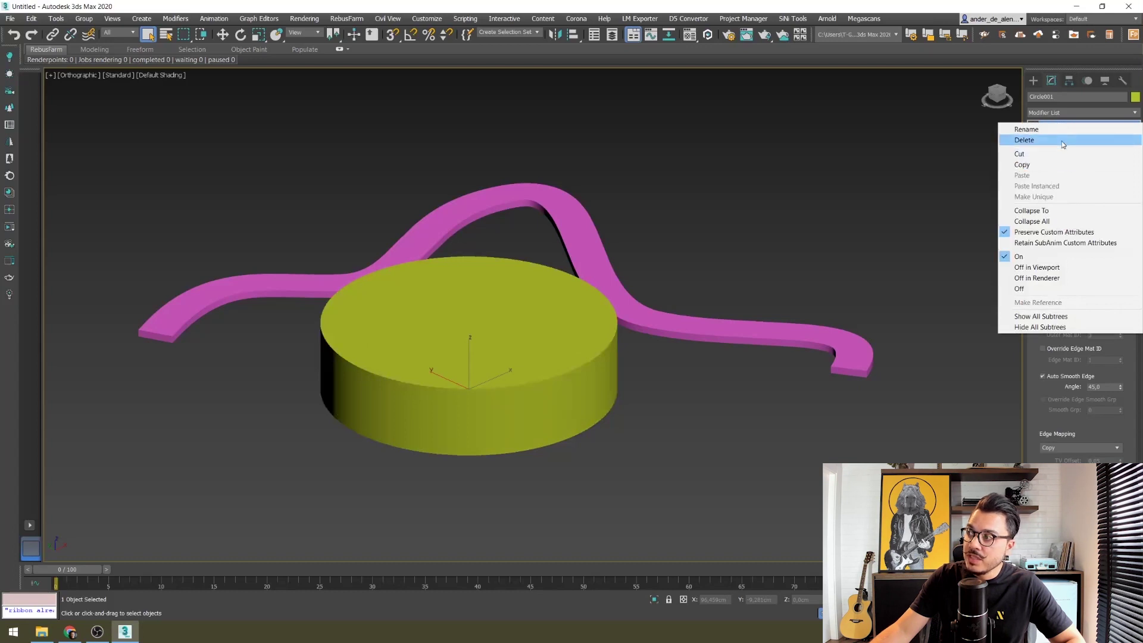
pyautogui.click(1061, 140)
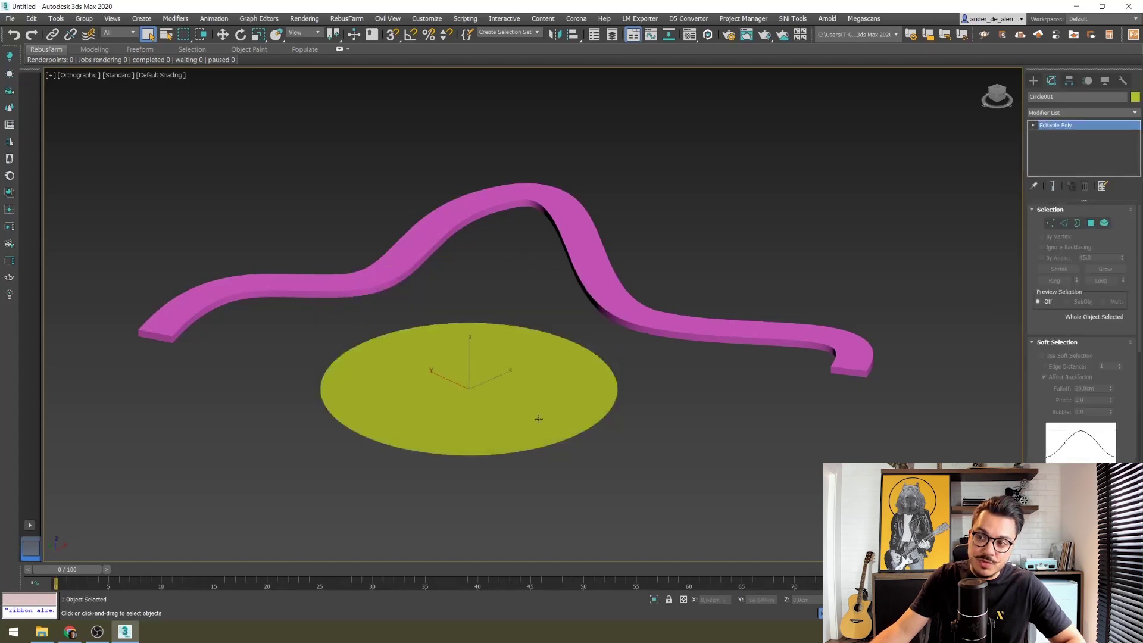
# Extrude the disc's polygon face 5 cm to form a short yellow cylinder
pyautogui.click(1091, 223)
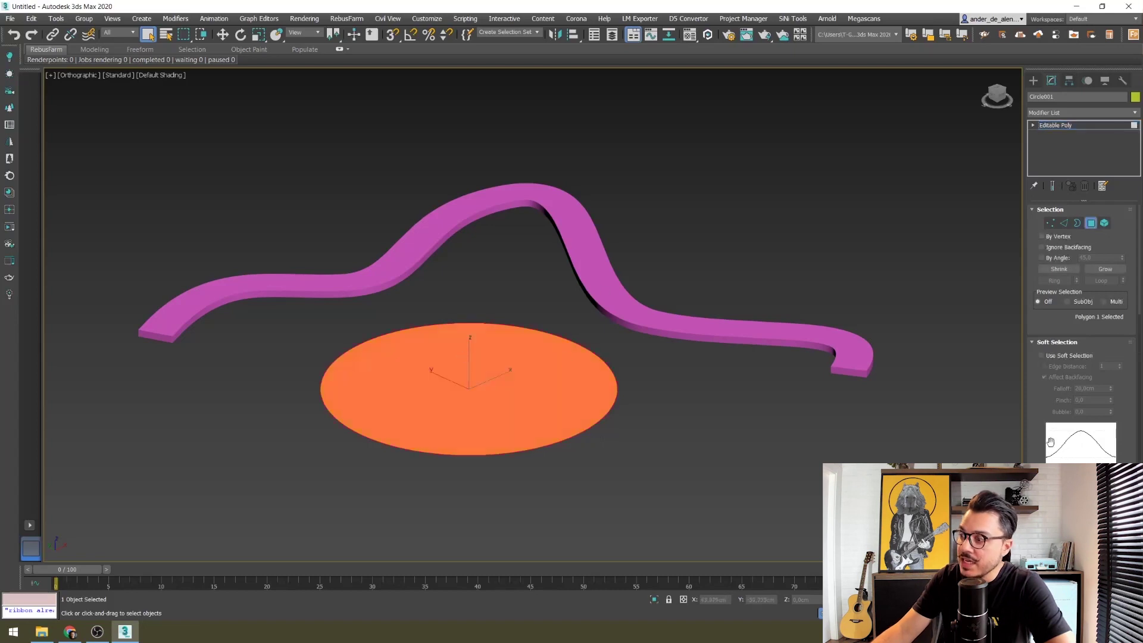
pyautogui.click(1033, 343)
pyautogui.scroll(-1, 1066, 327)
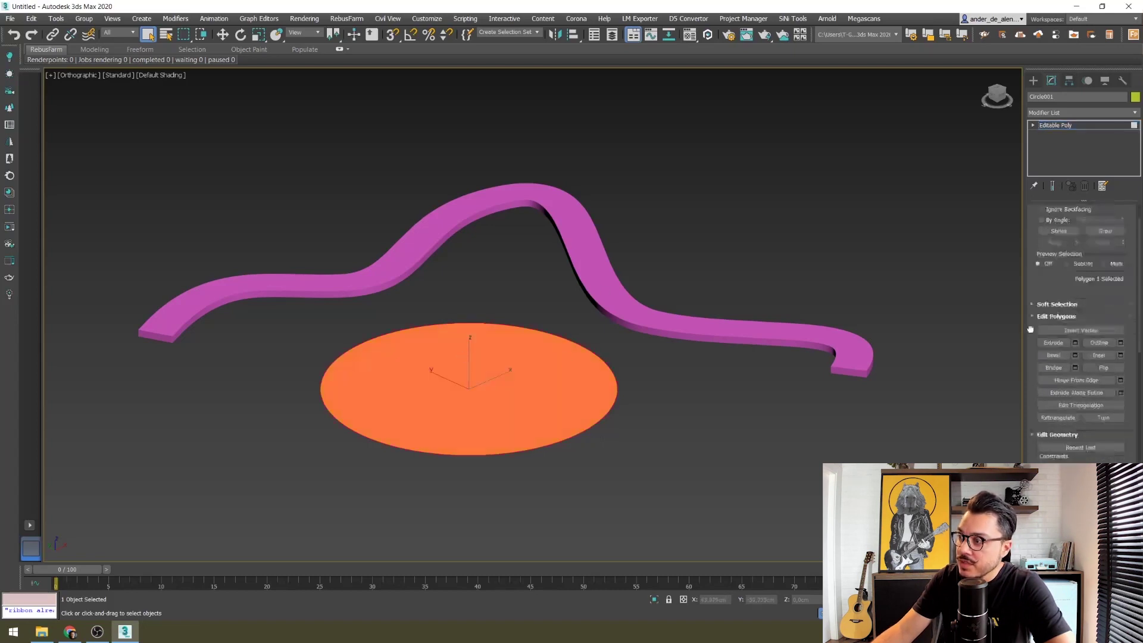
pyautogui.scroll(-3, 1072, 319)
pyautogui.moveTo(1038, 374); pyautogui.dragTo(1018, 337)
pyautogui.scroll(5, 1053, 322)
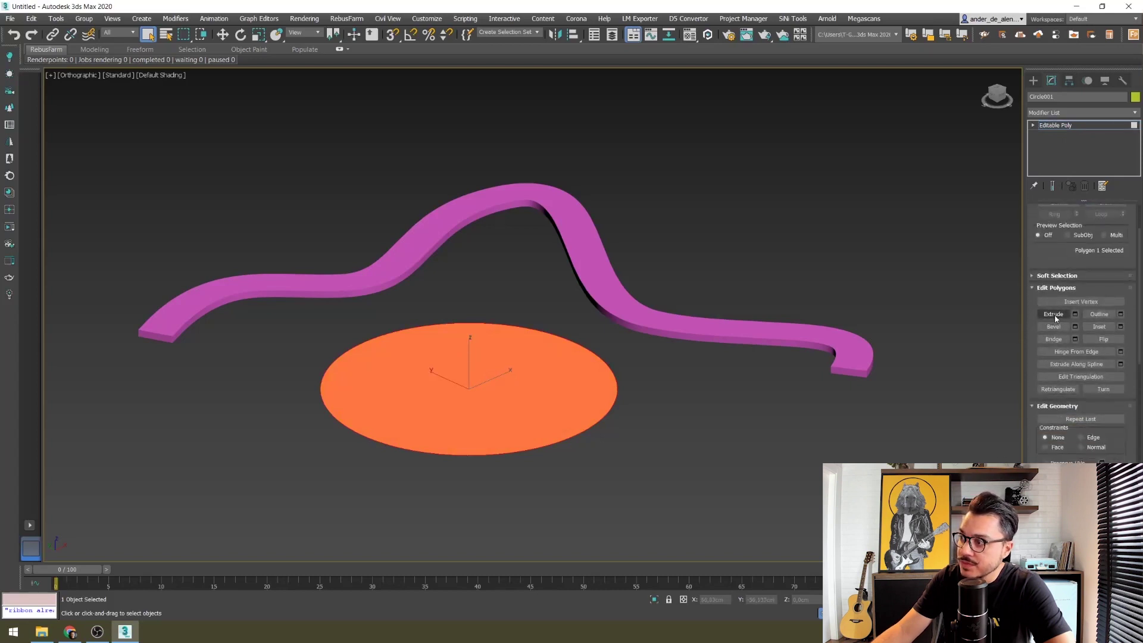
pyautogui.click(1075, 314)
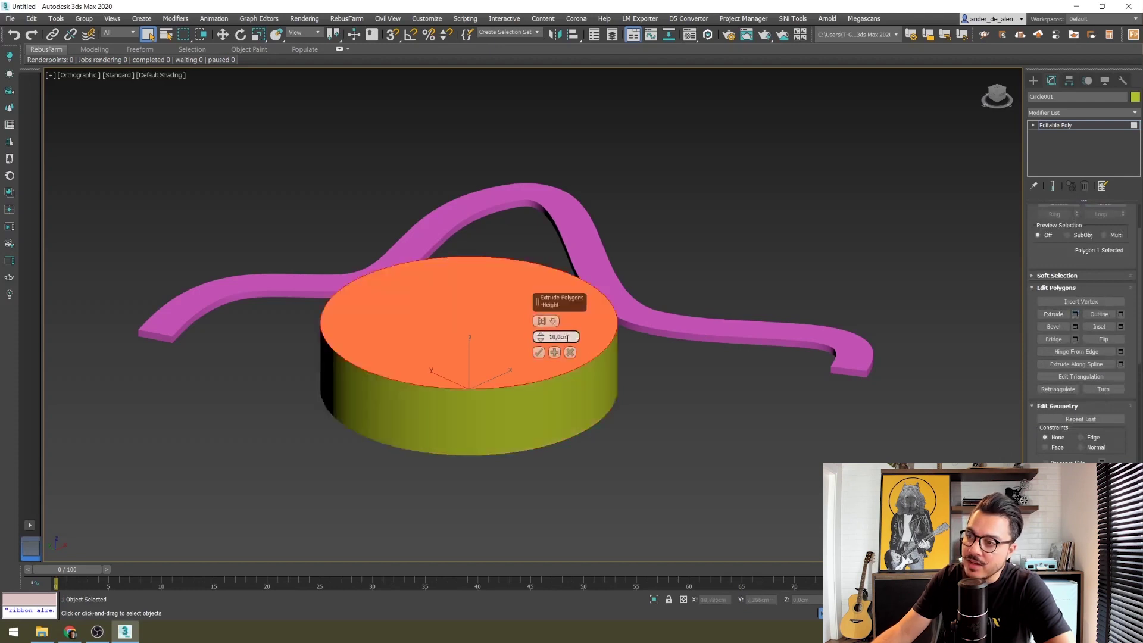
pyautogui.write('5')
pyautogui.press('Return')
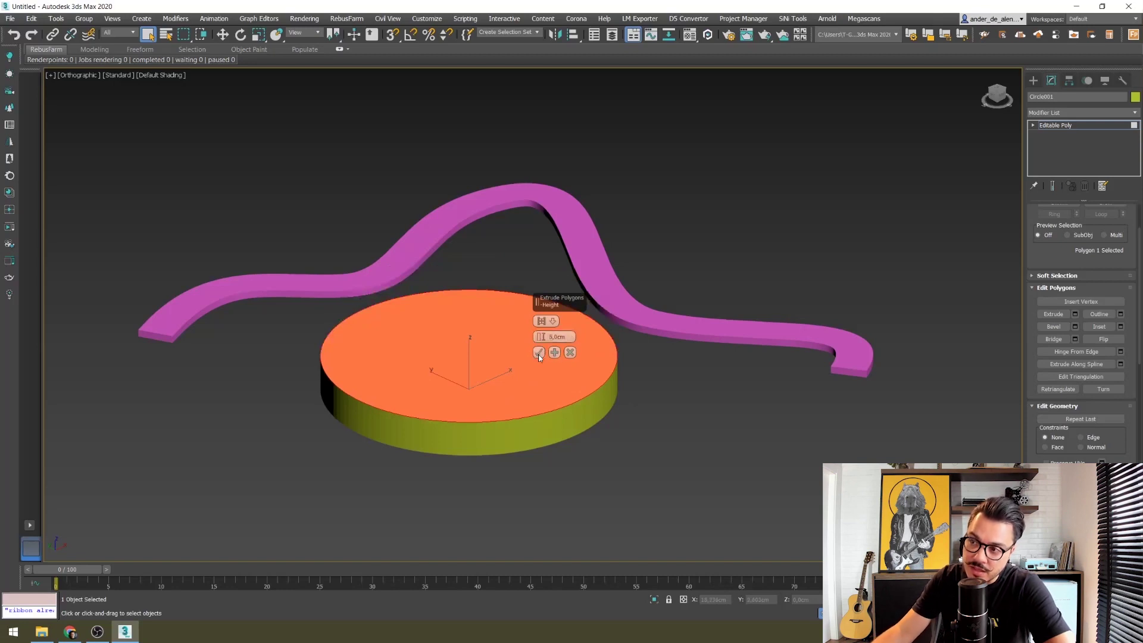
pyautogui.click(539, 352)
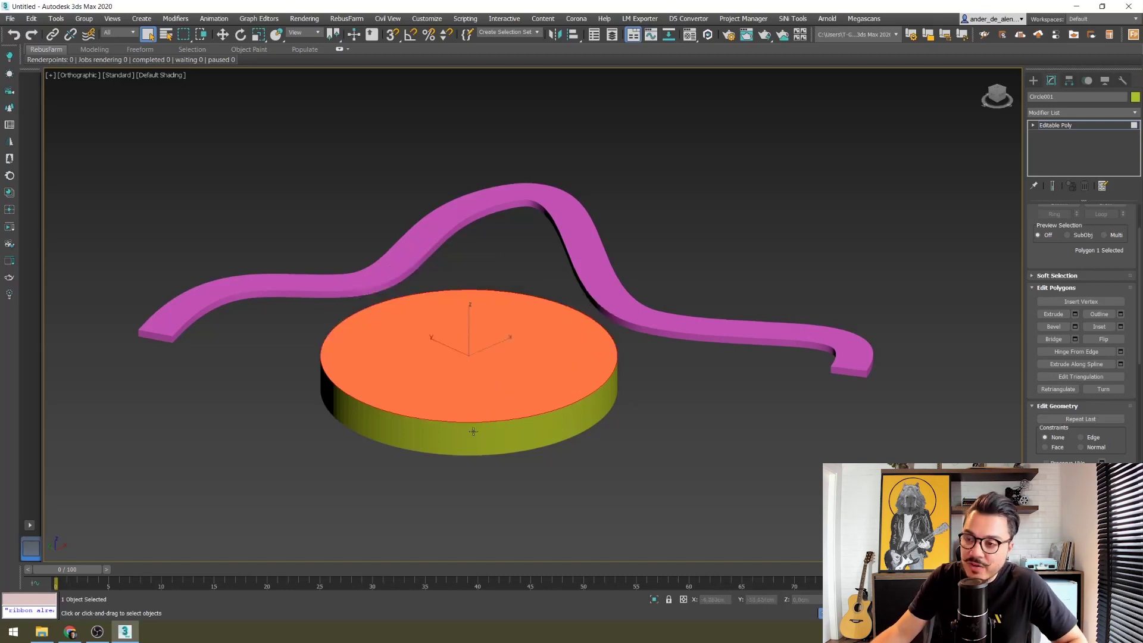
pyautogui.keyDown('alt'); pyautogui.moveTo(473, 431); pyautogui.dragTo(420, 372, button='middle'); pyautogui.keyUp('alt')
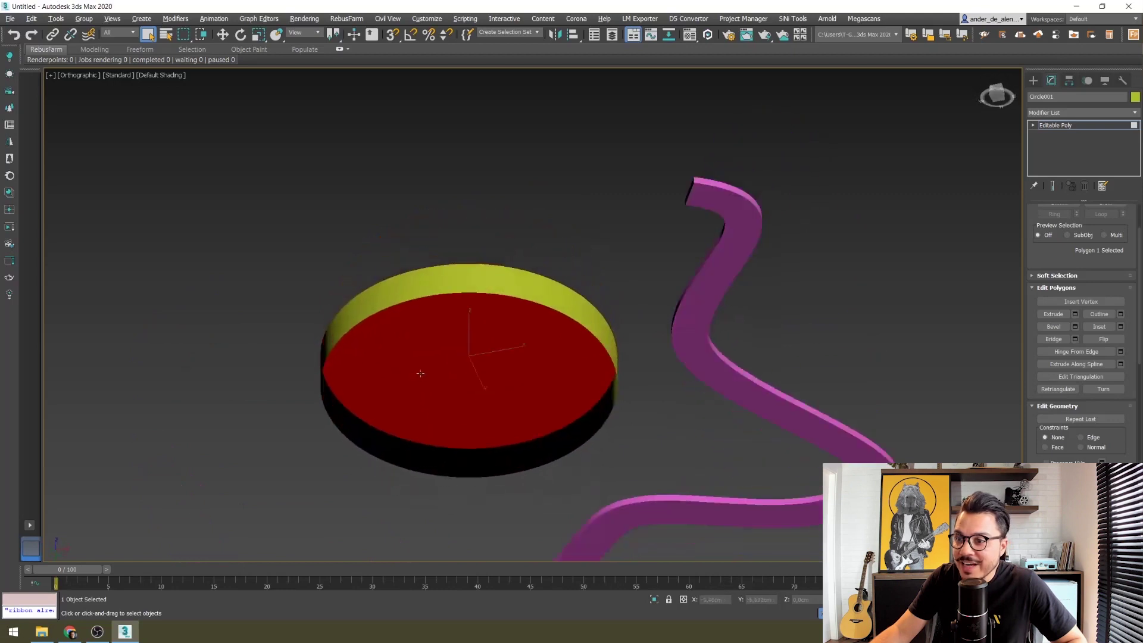
pyautogui.keyDown('alt'); pyautogui.moveTo(481, 349); pyautogui.dragTo(543, 384, button='middle'); pyautogui.keyUp('alt')
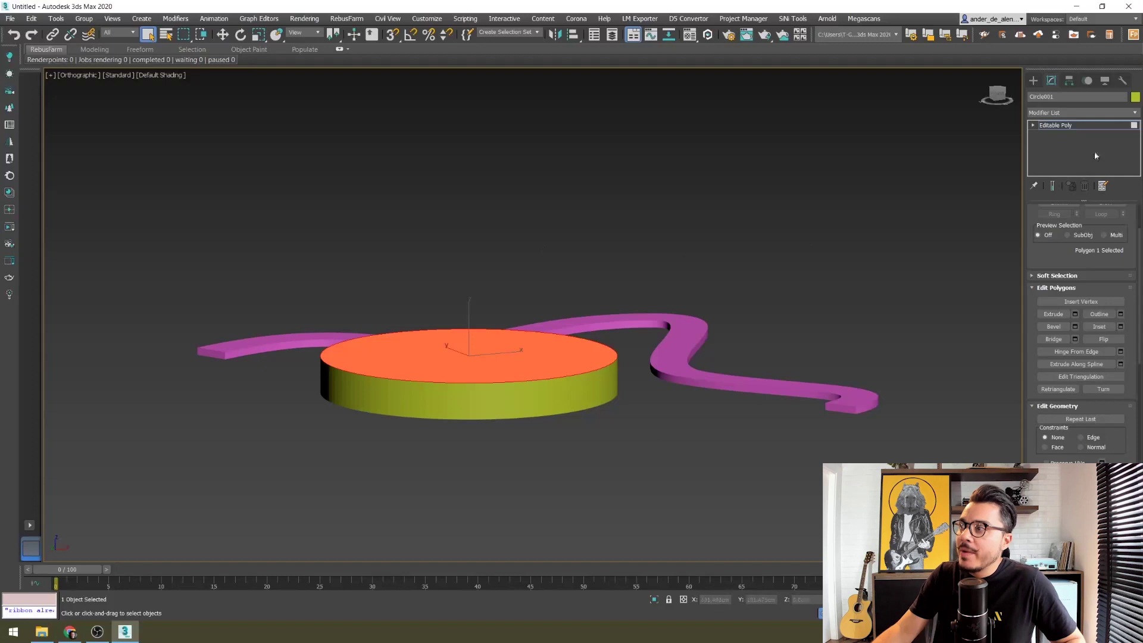
pyautogui.click(1034, 80)
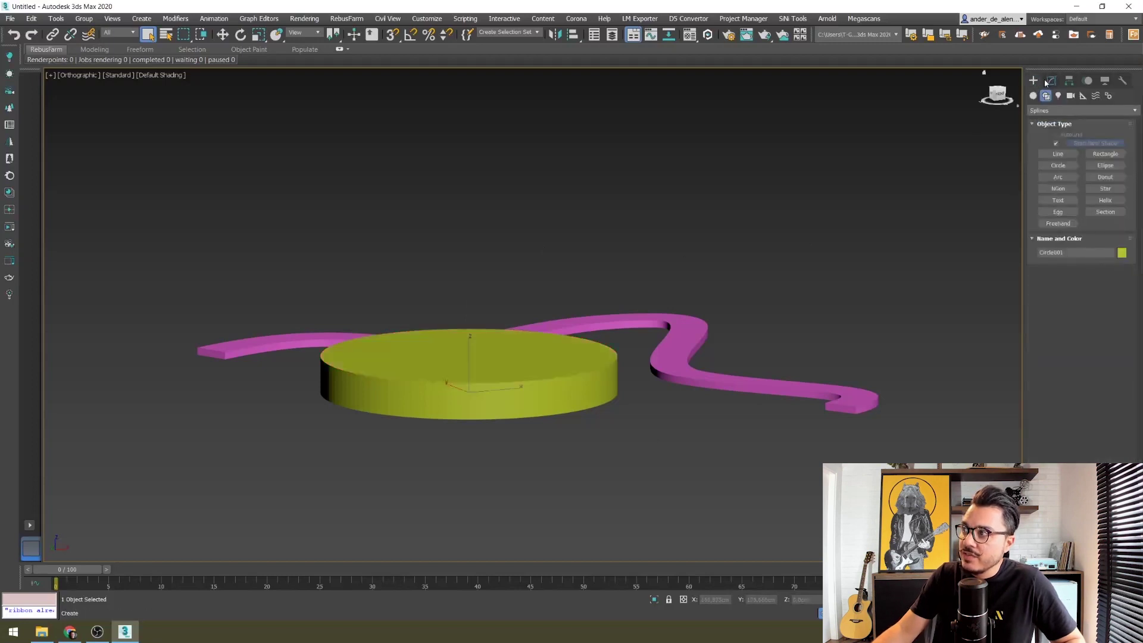
# Cap the cylinder's open bottom border at Border sub-object level
pyautogui.click(1050, 81)
pyautogui.keyDown('alt'); pyautogui.moveTo(635, 334); pyautogui.dragTo(990, 123, button='middle'); pyautogui.keyUp('alt')
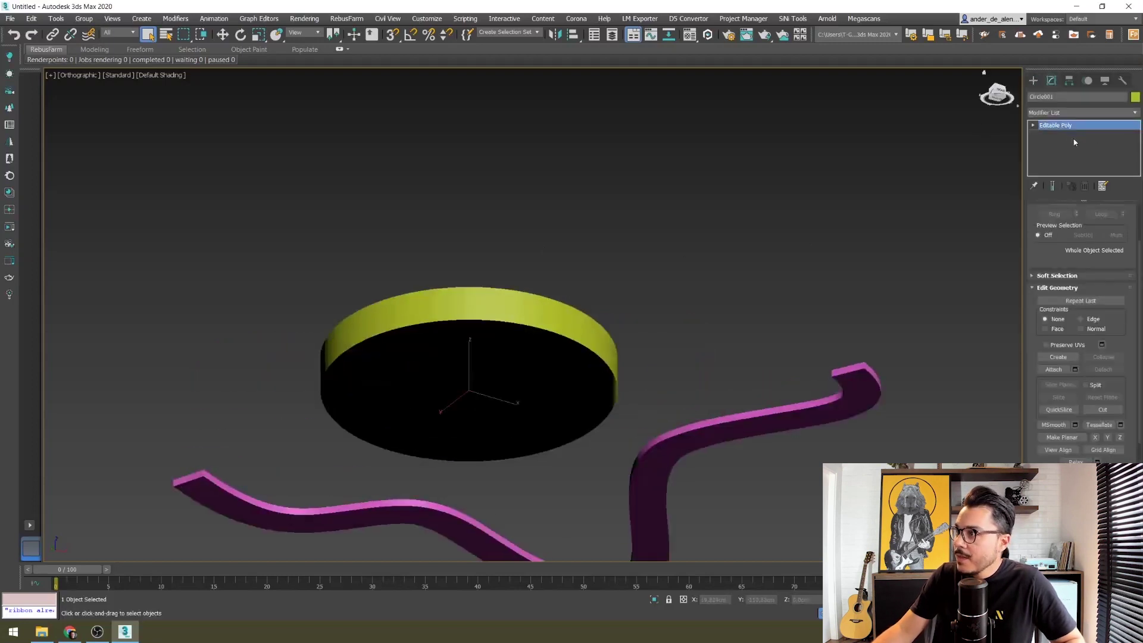
pyautogui.click(1033, 125)
pyautogui.scroll(1, 1089, 197)
pyautogui.scroll(2, 1093, 209)
pyautogui.scroll(1, 1098, 222)
pyautogui.click(1078, 223)
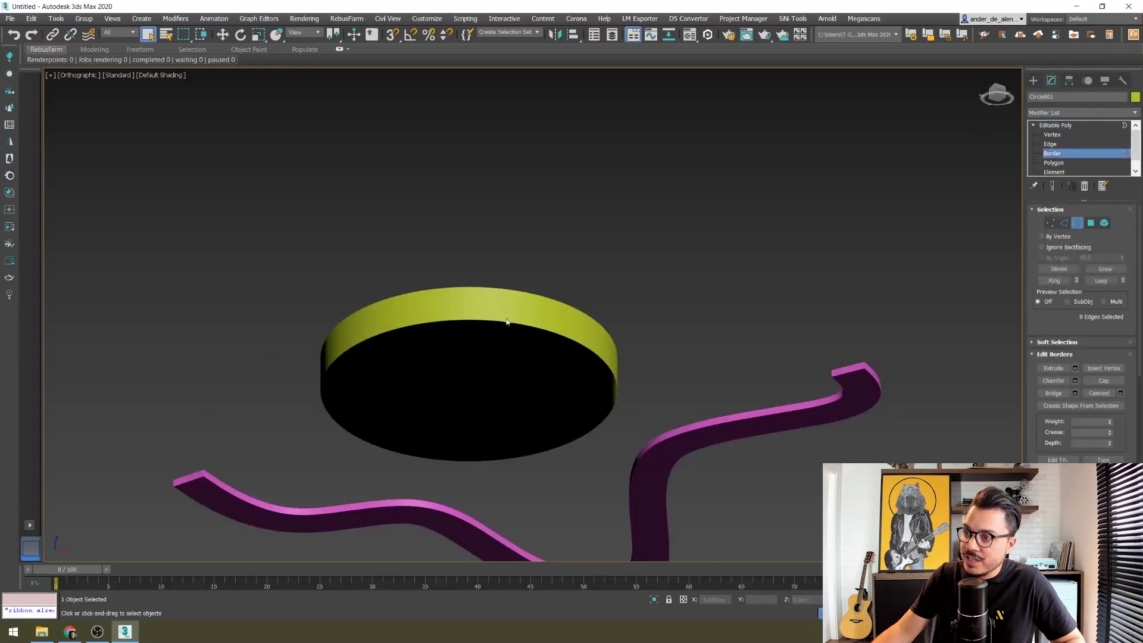
pyautogui.keyDown('alt'); pyautogui.moveTo(499, 320); pyautogui.dragTo(642, 372, button='middle'); pyautogui.keyUp('alt')
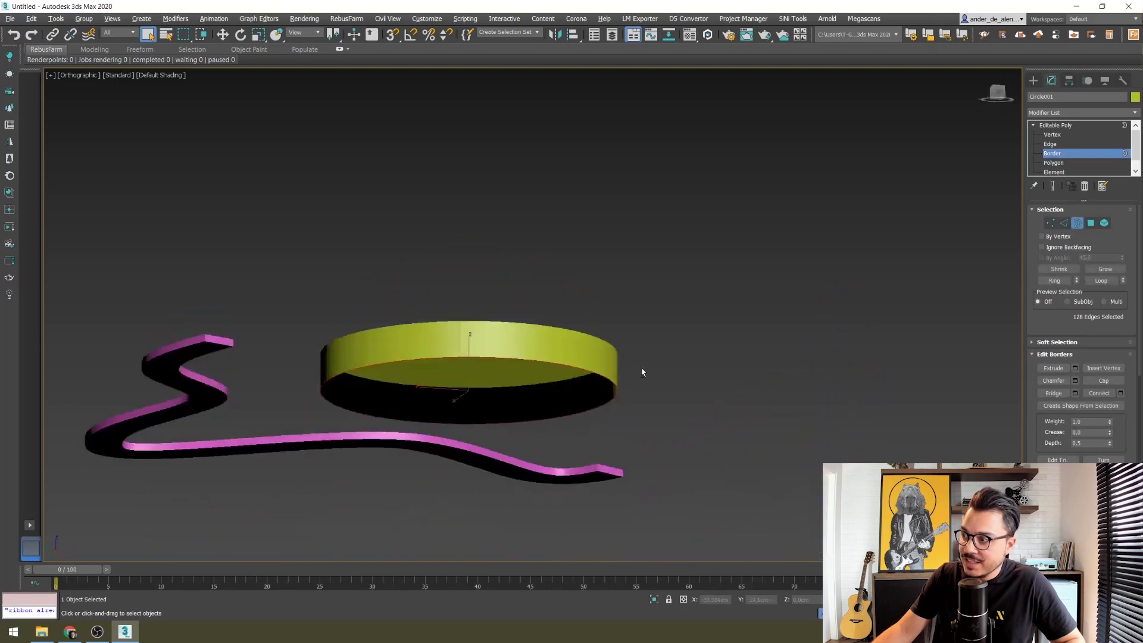
pyautogui.click(1104, 381)
# Deselect the cylinder and zoom out to view the whole scene
pyautogui.click(1034, 80)
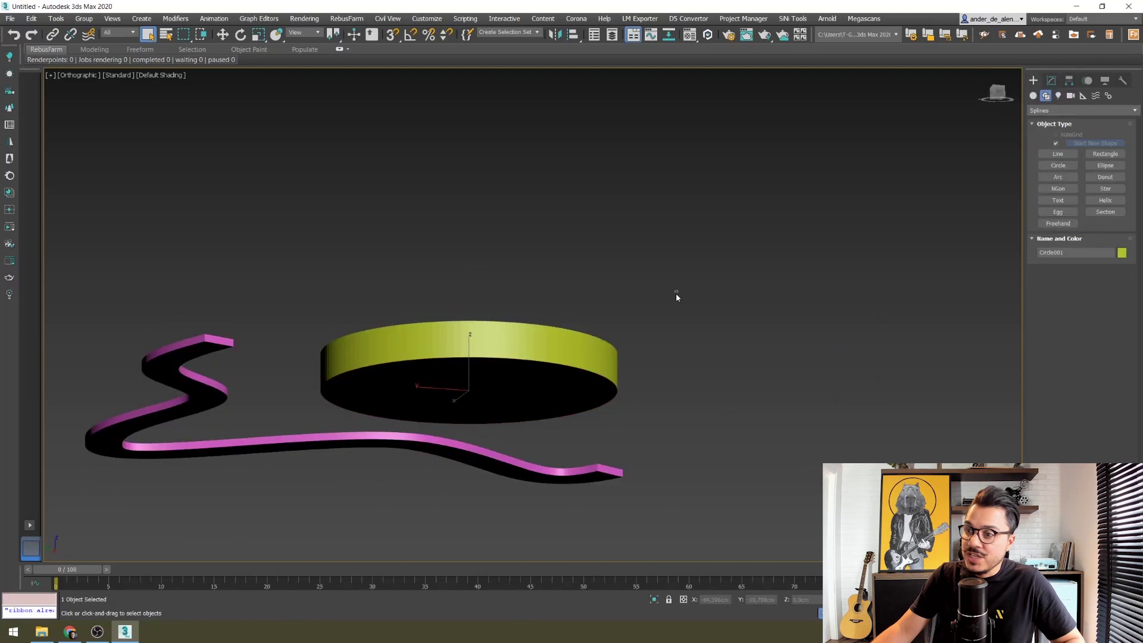
pyautogui.click(679, 294)
pyautogui.keyDown('alt'); pyautogui.moveTo(680, 294); pyautogui.dragTo(725, 173, button='middle'); pyautogui.keyUp('alt')
pyautogui.scroll(-5, 702, 239)
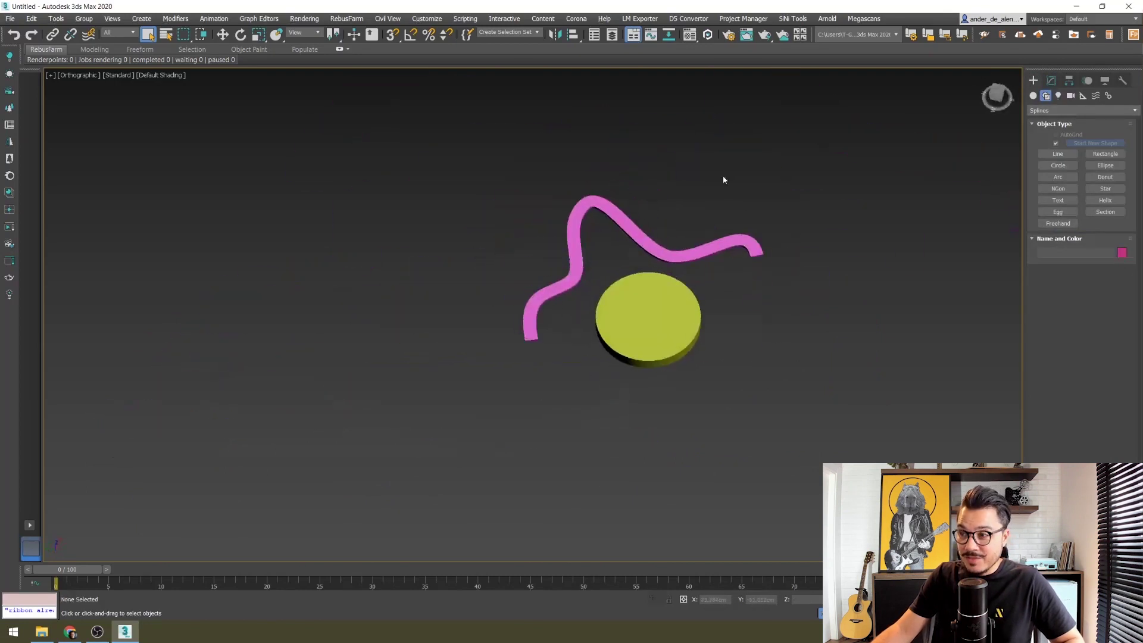
# Switch the viewport to Top view and zoom in on the empty grid
pyautogui.press('t')
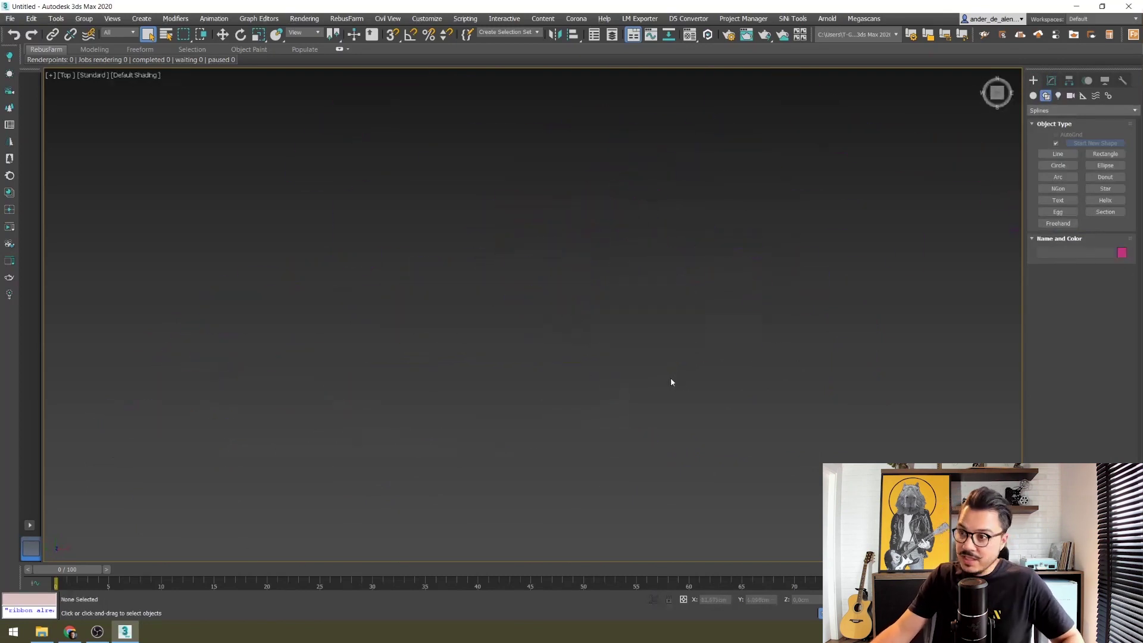
pyautogui.scroll(3, 544, 365)
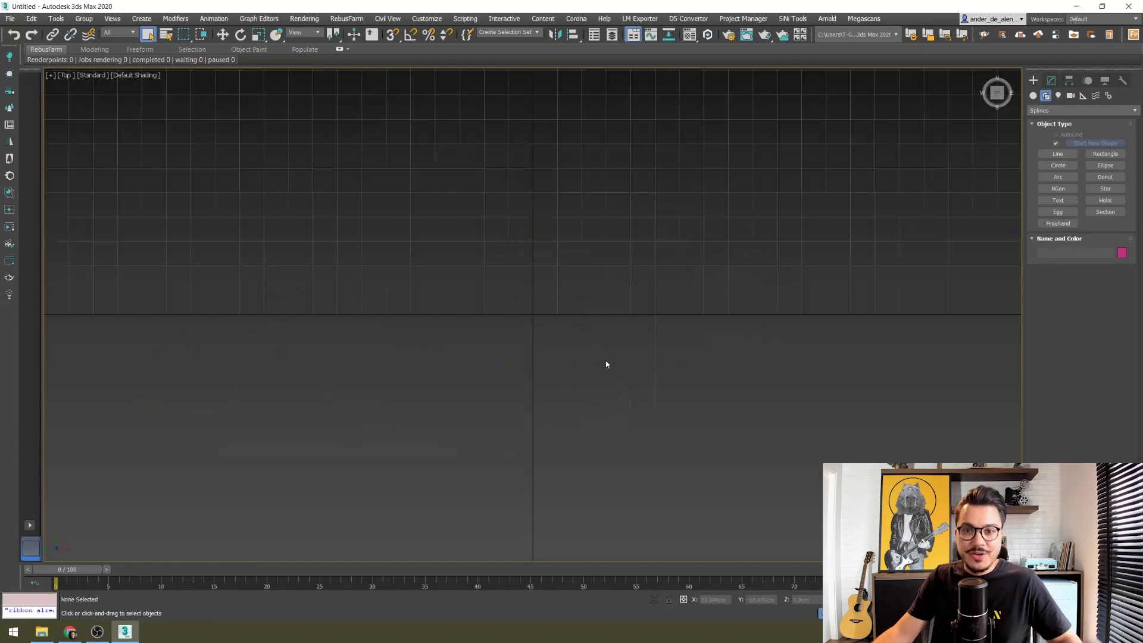